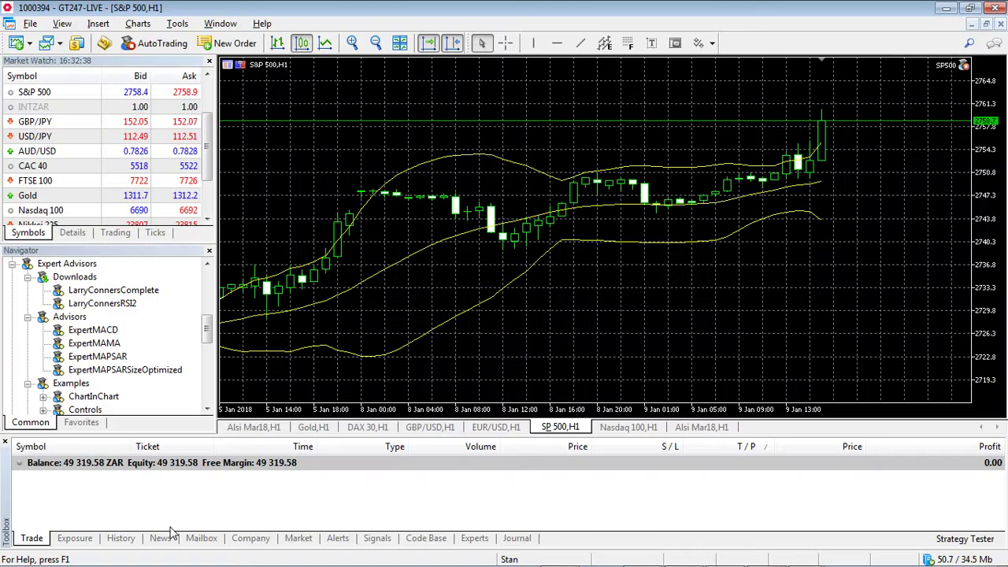
# Step: Hide the Toolbox and send LarryConnersComplete from the Navigator to the Strategy Tester
pyautogui.click(4, 442)
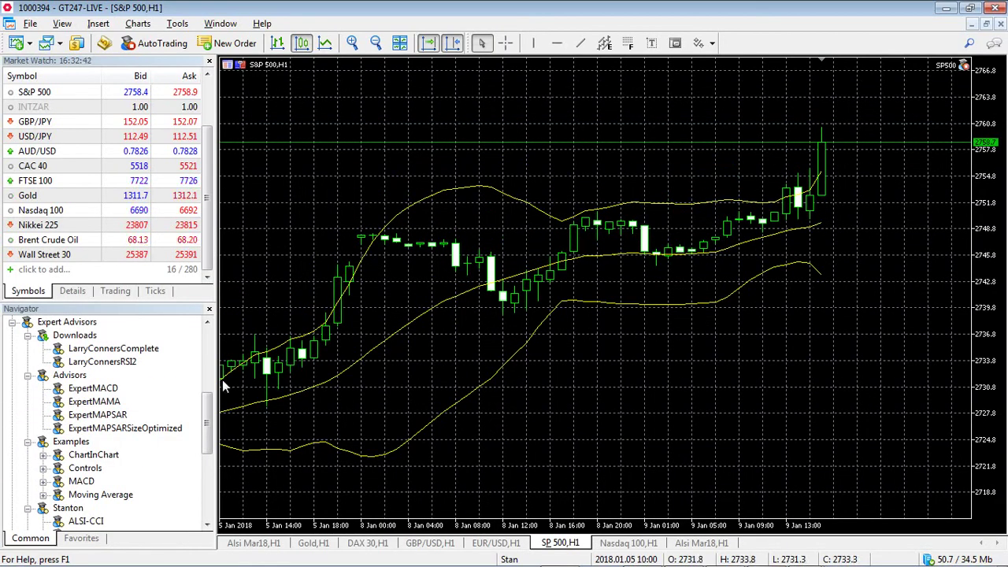
pyautogui.scroll(2, 207, 406)
pyautogui.scroll(-1, 155, 394)
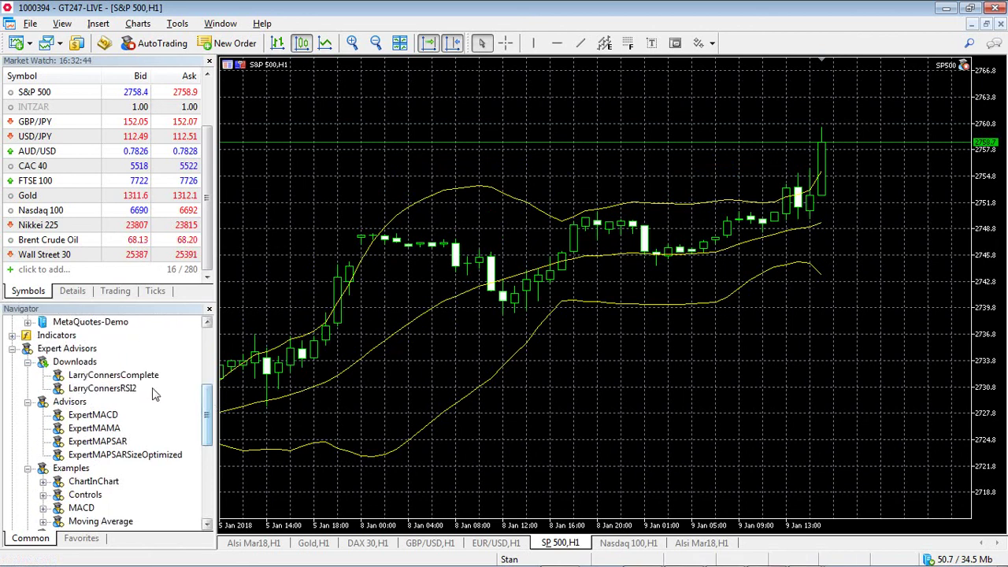
pyautogui.click(113, 377)
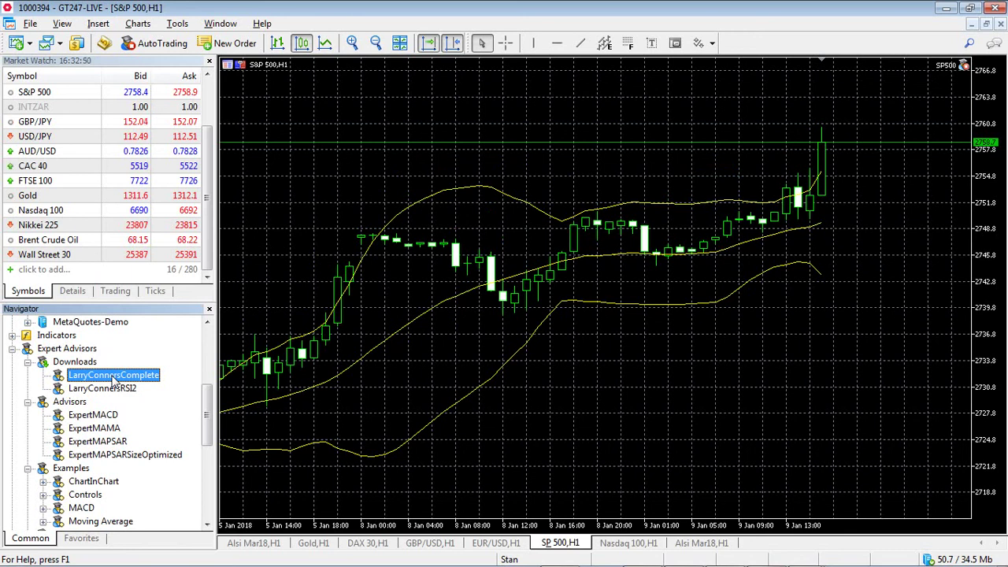
pyautogui.click(114, 389)
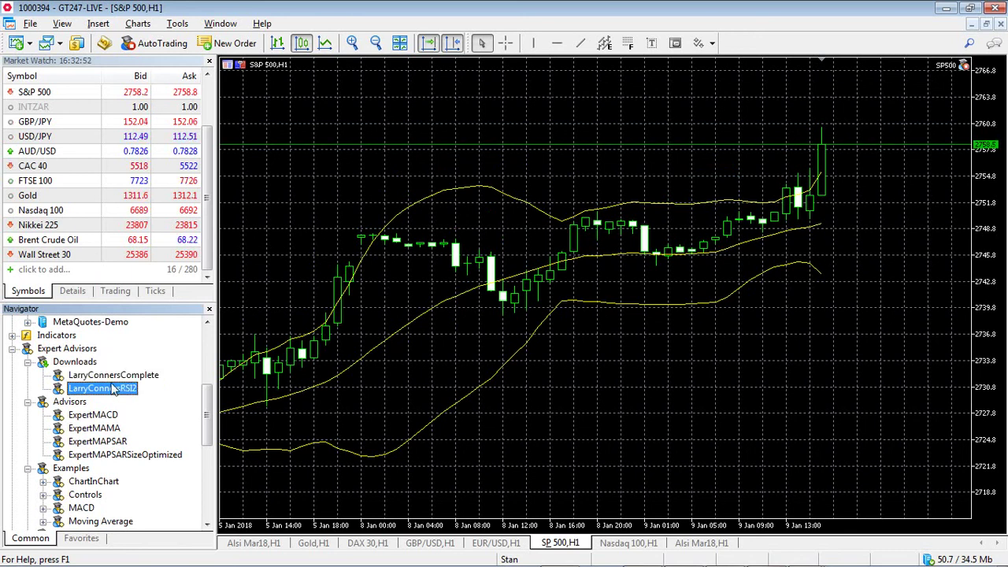
pyautogui.rightClick(114, 381)
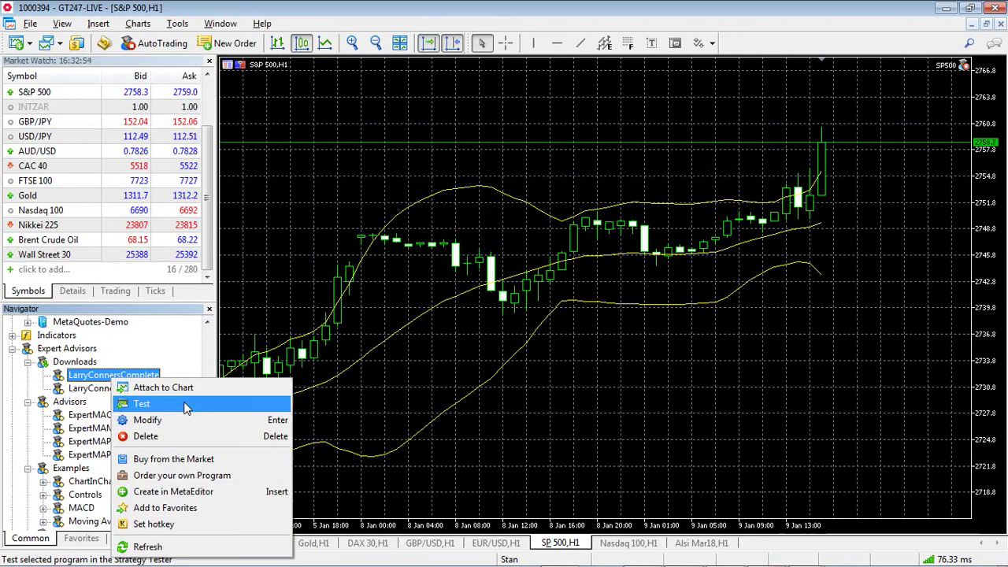
pyautogui.click(146, 405)
# Step: Optimize across all symbols selected in Market Watch and start the run
pyautogui.click(327, 406)
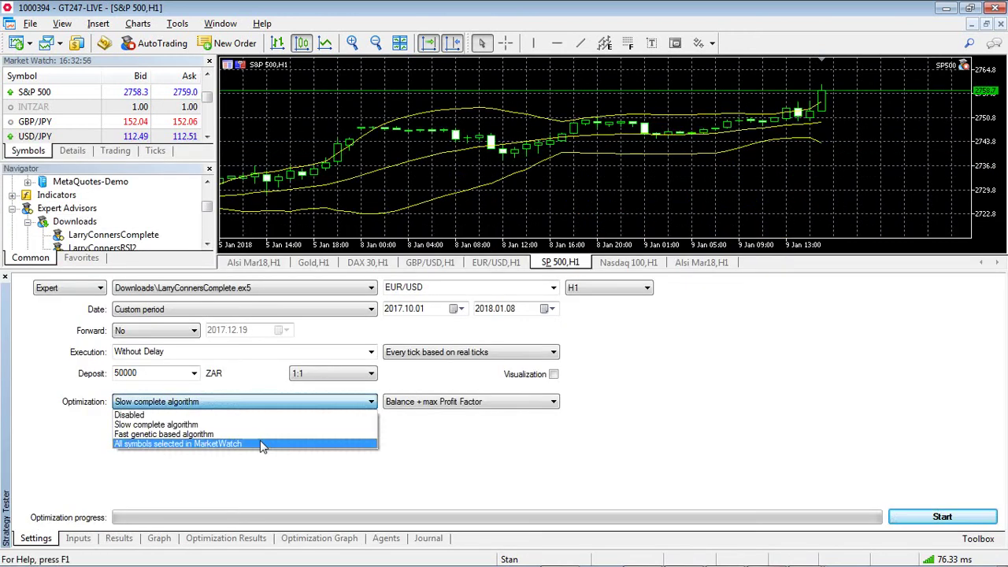
pyautogui.click(262, 444)
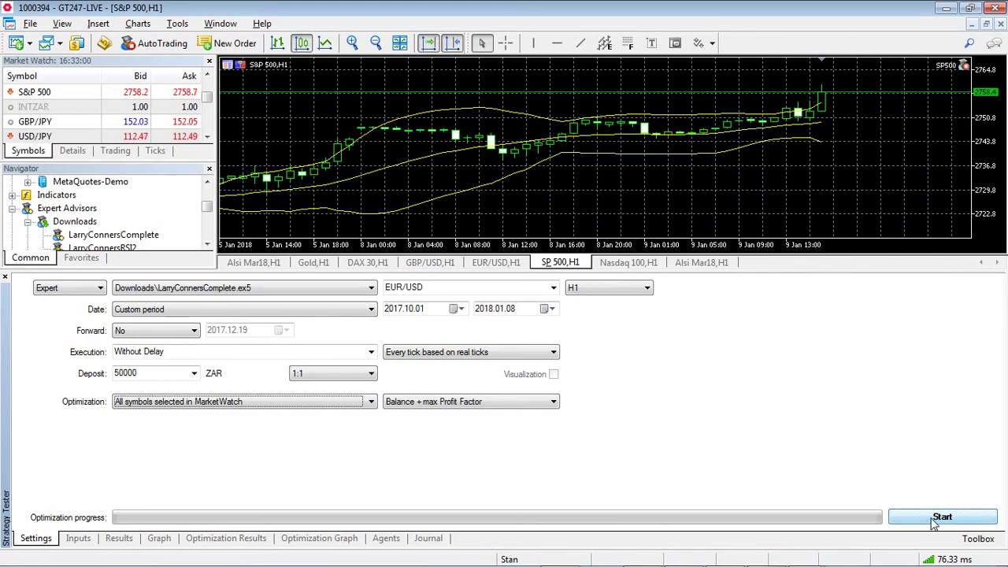
pyautogui.click(937, 520)
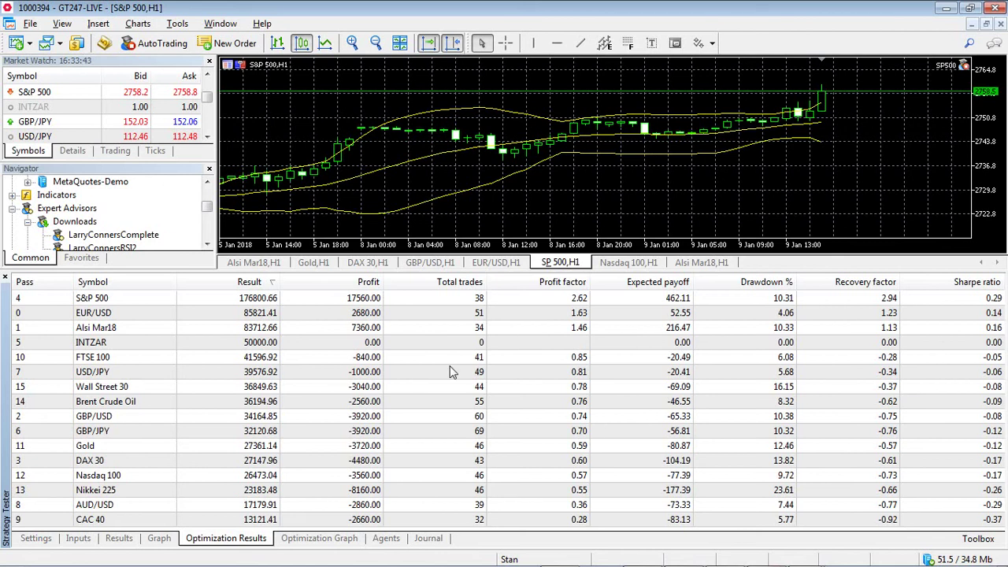
pyautogui.click(361, 301)
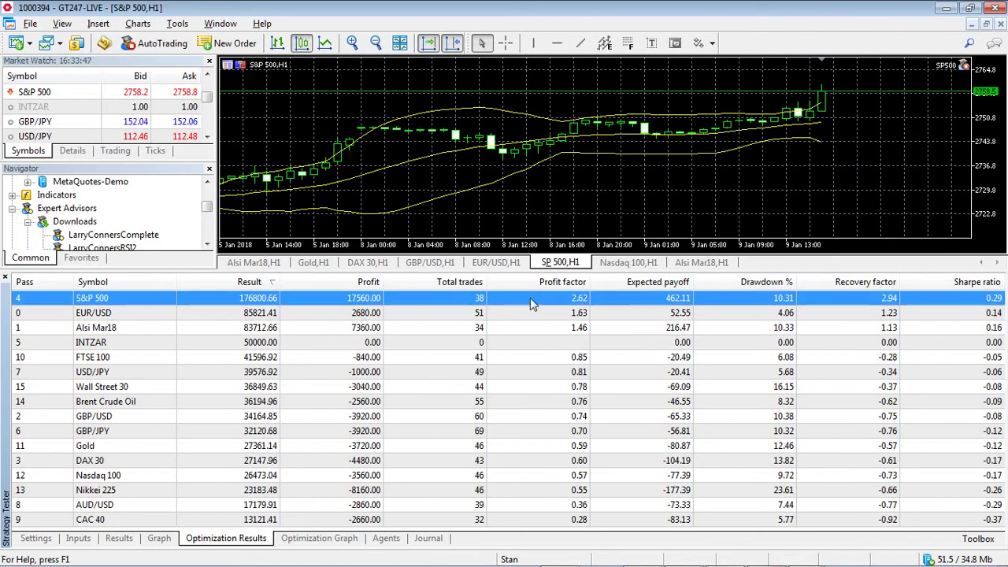
pyautogui.click(617, 330)
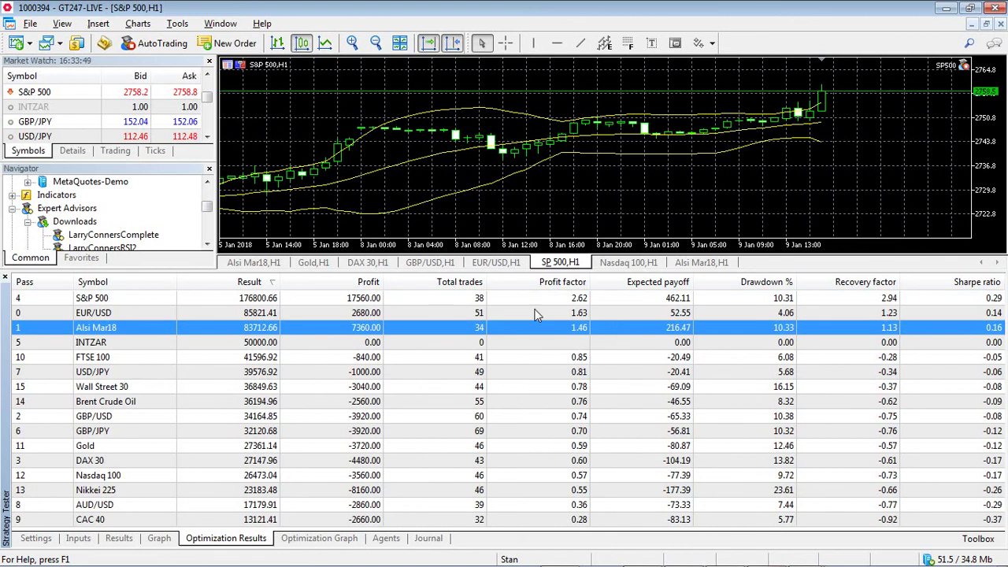
pyautogui.click(536, 313)
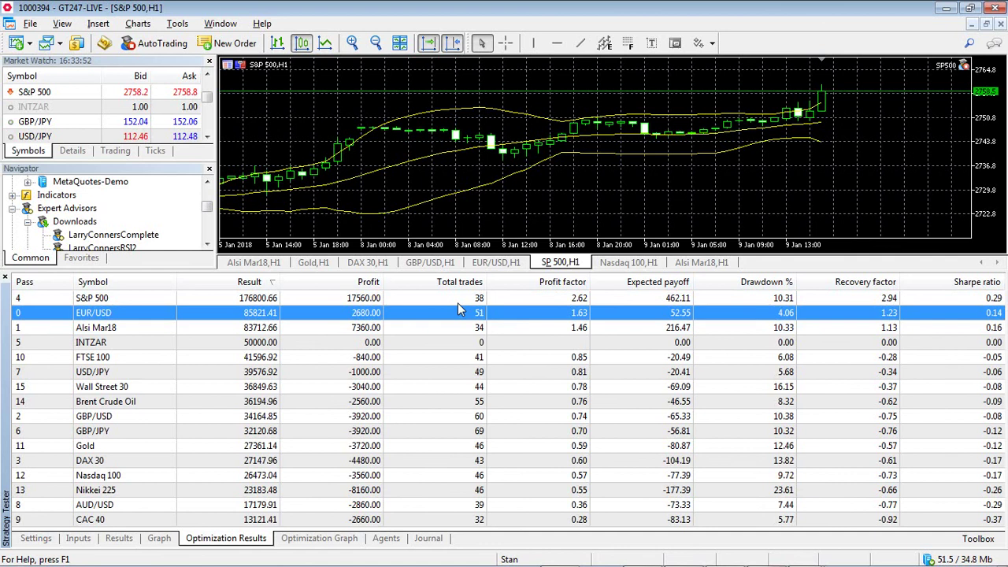
pyautogui.click(461, 329)
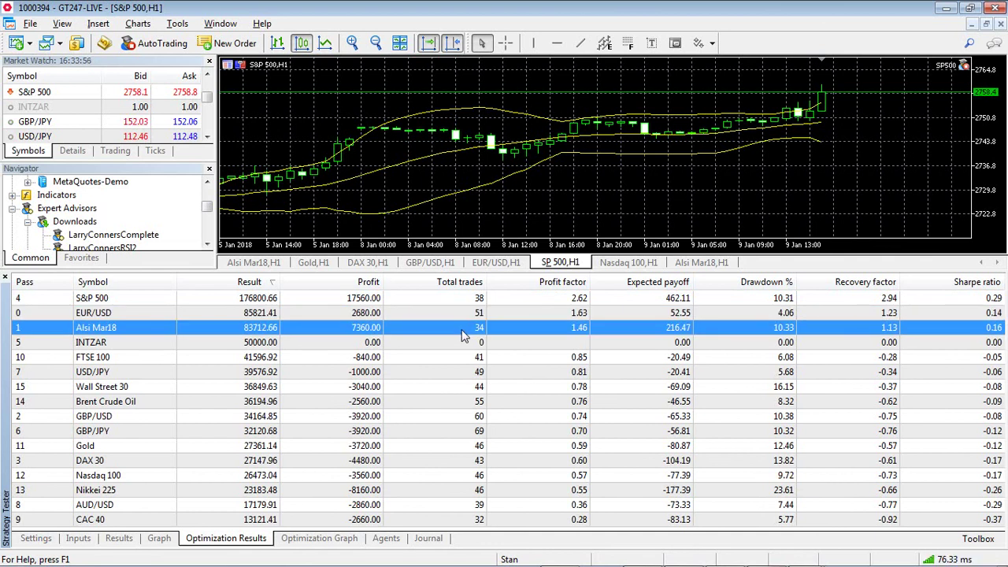
pyautogui.click(438, 303)
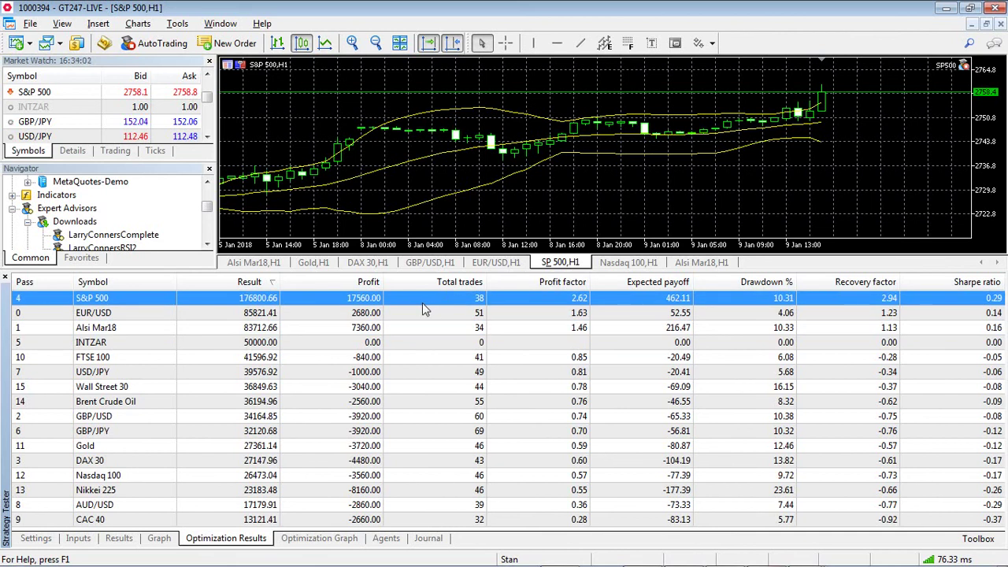
pyautogui.click(400, 331)
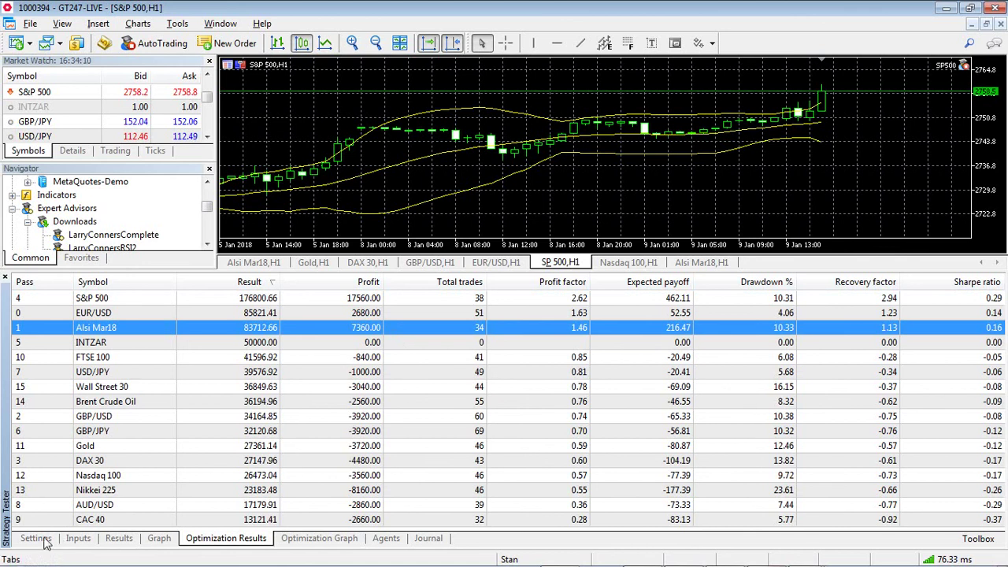
# Step: In tester settings, choose Alsi Mar18 from Local Markets > Index and pick an optimization mode
pyautogui.click(36, 539)
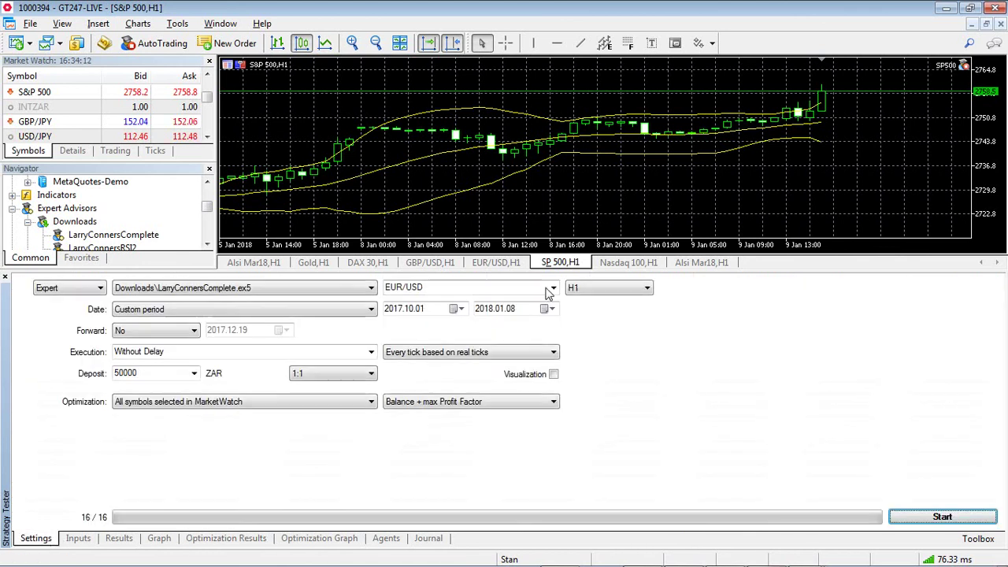
pyautogui.click(551, 288)
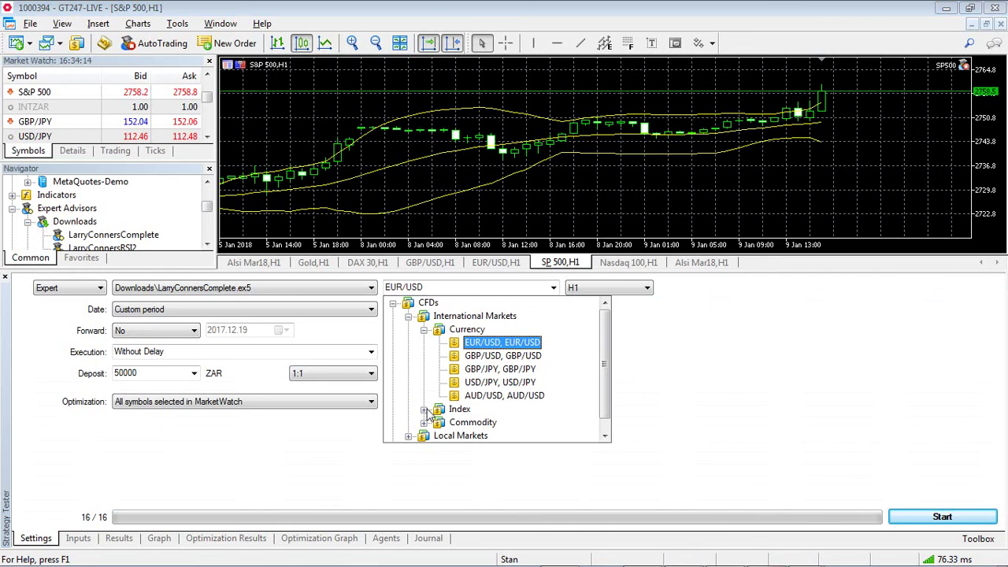
pyautogui.click(440, 437)
pyautogui.click(441, 438)
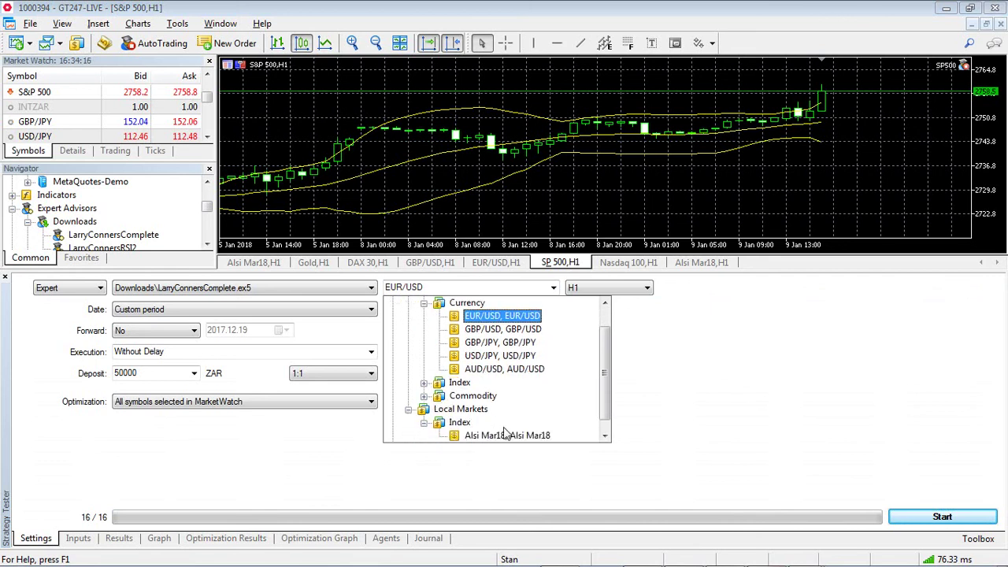
pyautogui.click(507, 435)
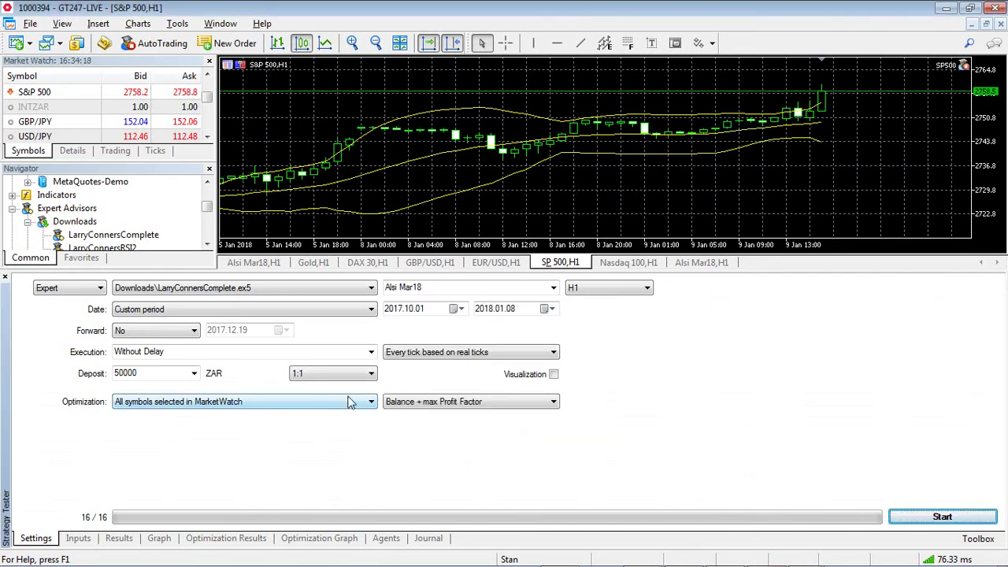
pyautogui.click(350, 402)
pyautogui.click(292, 426)
# Step: Load the Alsi.set file into the expert's inputs and select the Lots input
pyautogui.click(78, 538)
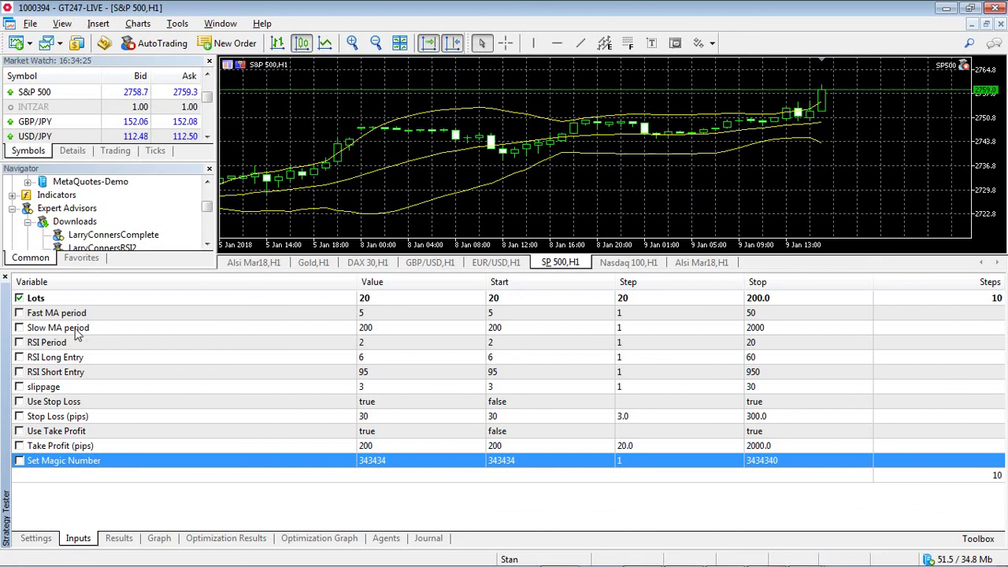
pyautogui.rightClick(158, 318)
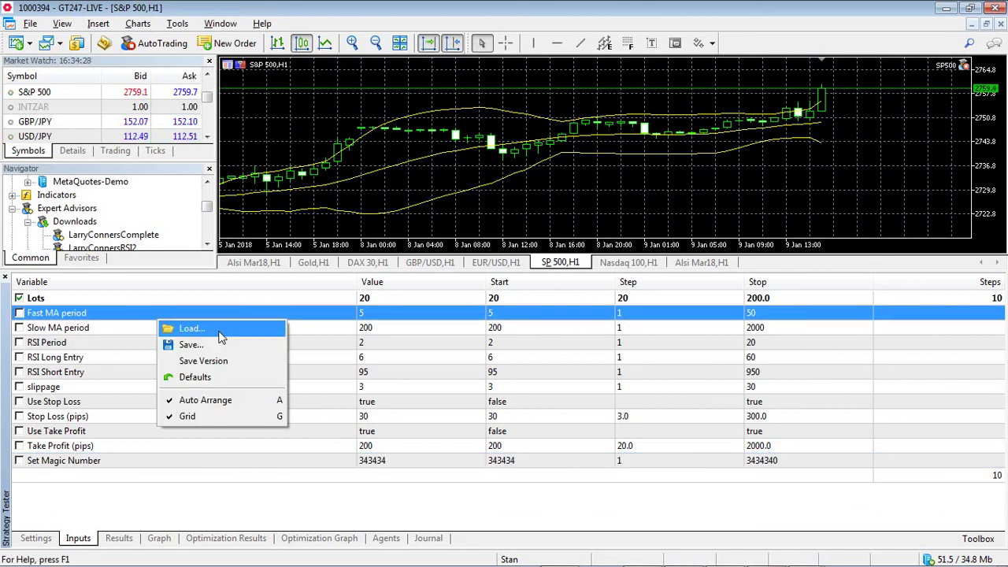
pyautogui.click(220, 331)
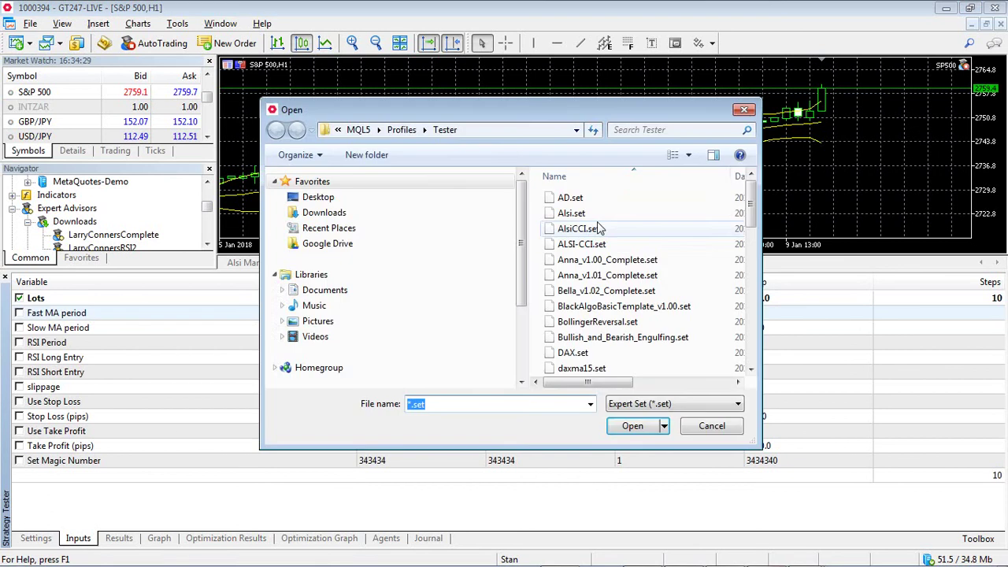
pyautogui.doubleClick(590, 214)
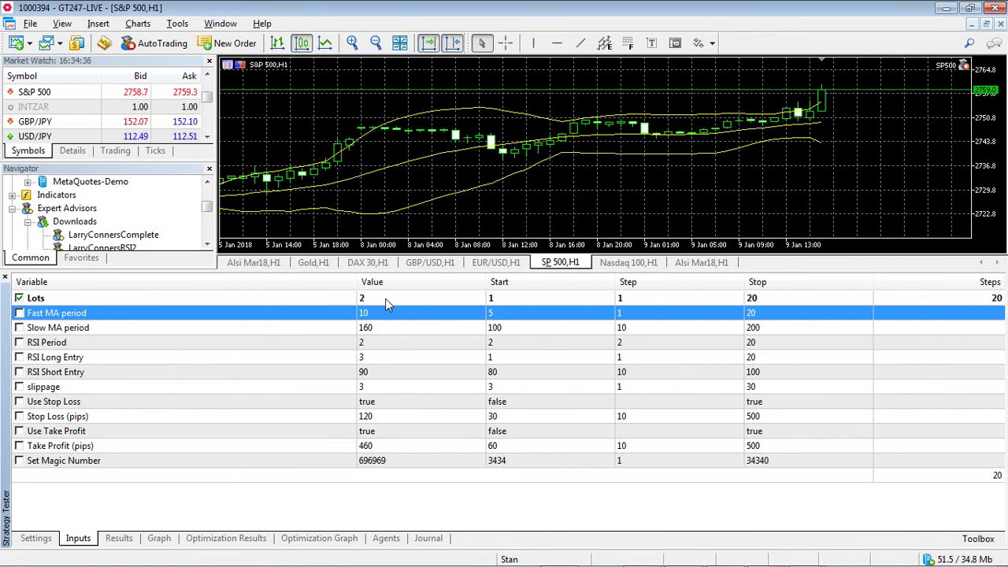
pyautogui.click(494, 299)
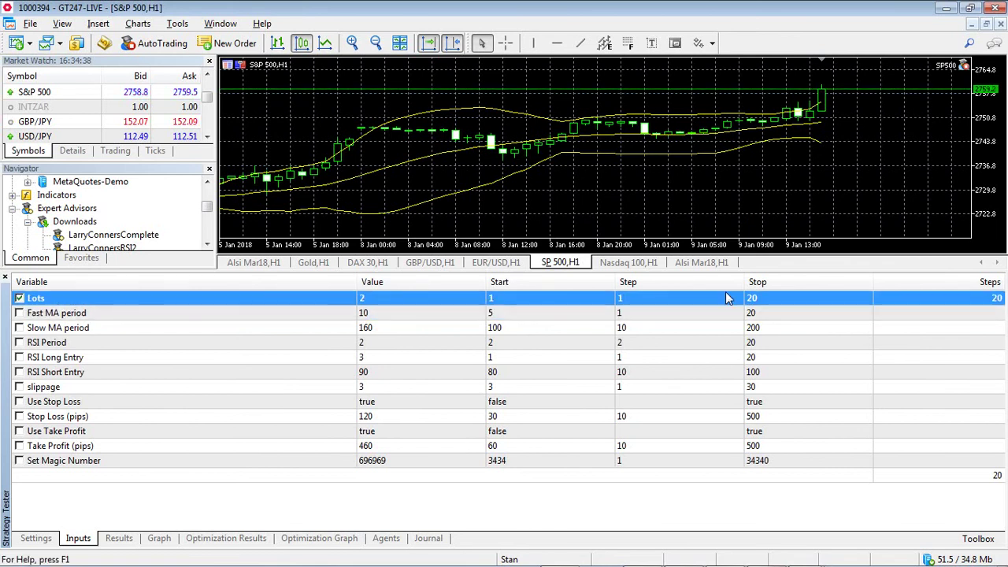
# Step: Review the Fast MA, Slow MA, Take Profit and Stop Loss input values
pyautogui.click(792, 315)
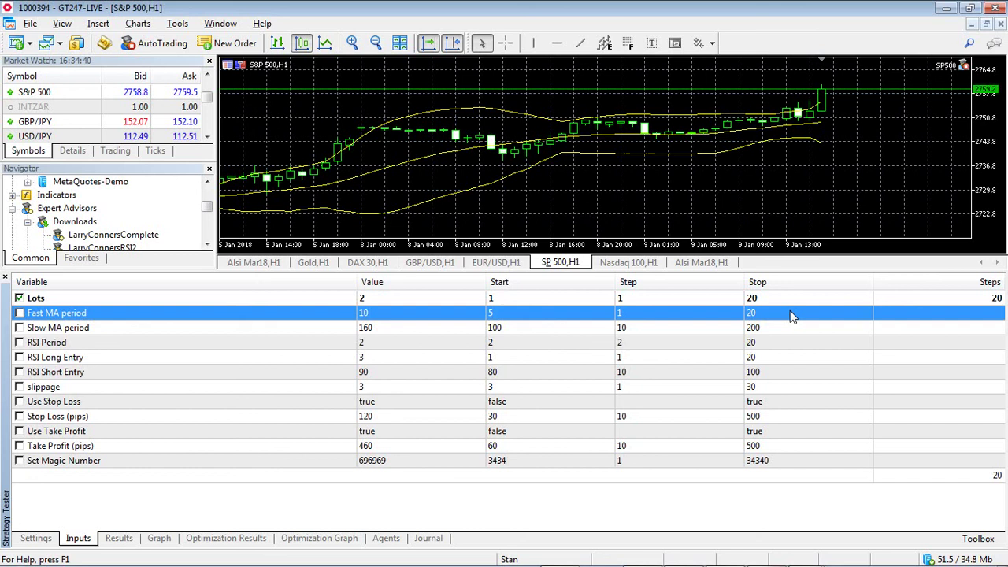
pyautogui.click(388, 327)
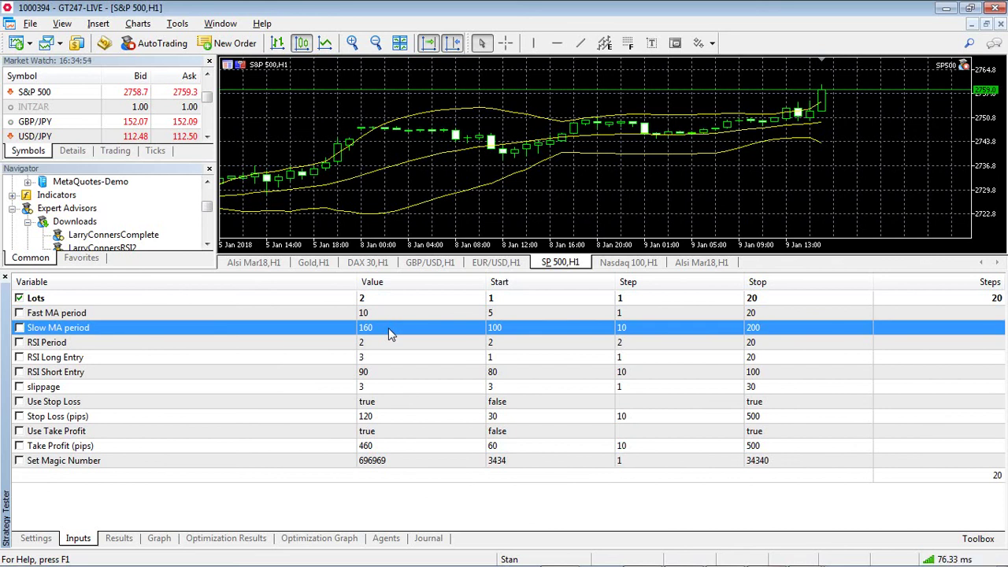
pyautogui.click(394, 447)
pyautogui.click(391, 418)
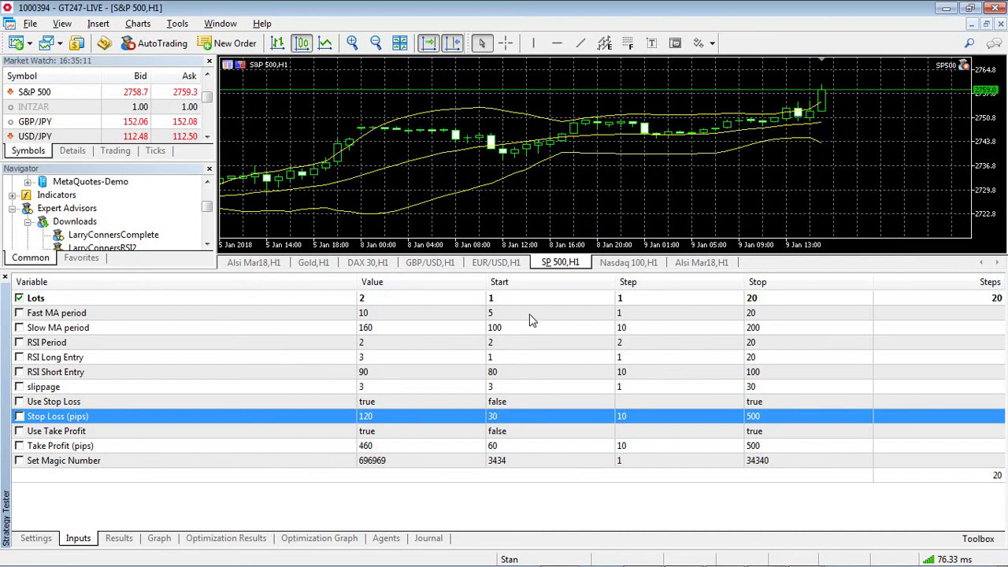
# Step: Set the Lots optimization start to 2 and step to 2
pyautogui.doubleClick(533, 301)
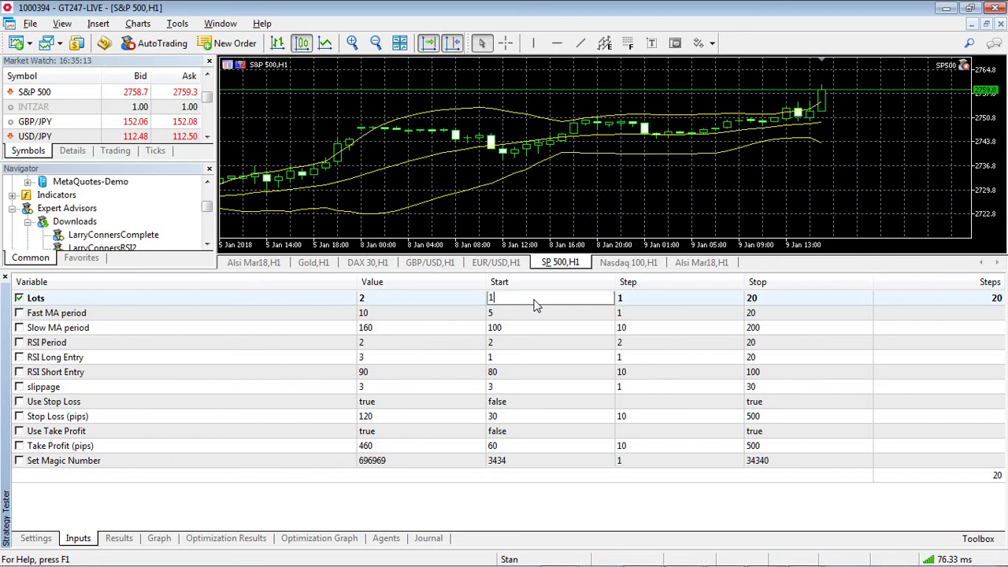
pyautogui.press('BackSpace')
pyautogui.write('2')
pyautogui.press('Return')
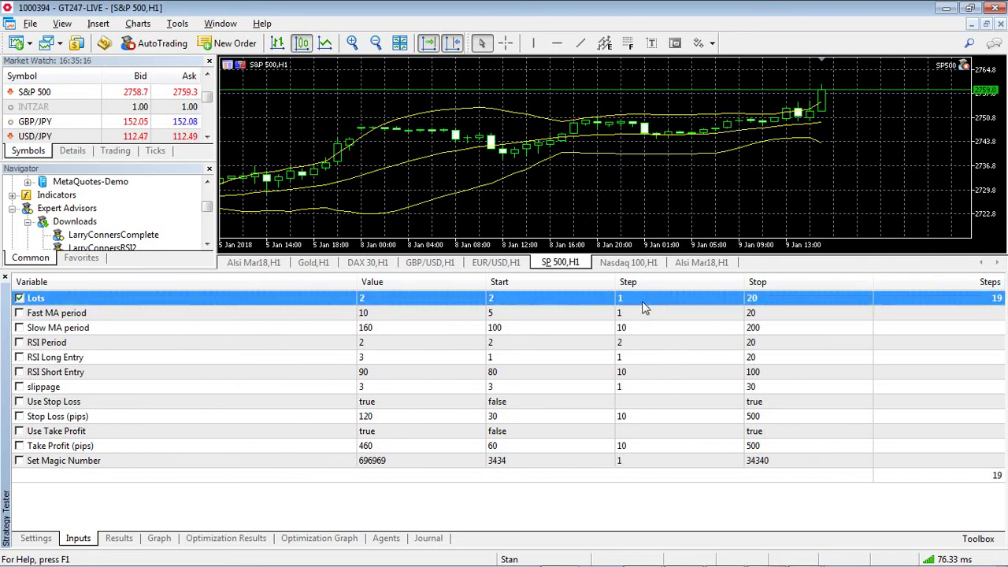
pyautogui.click(642, 301)
pyautogui.write('2')
pyautogui.click(649, 345)
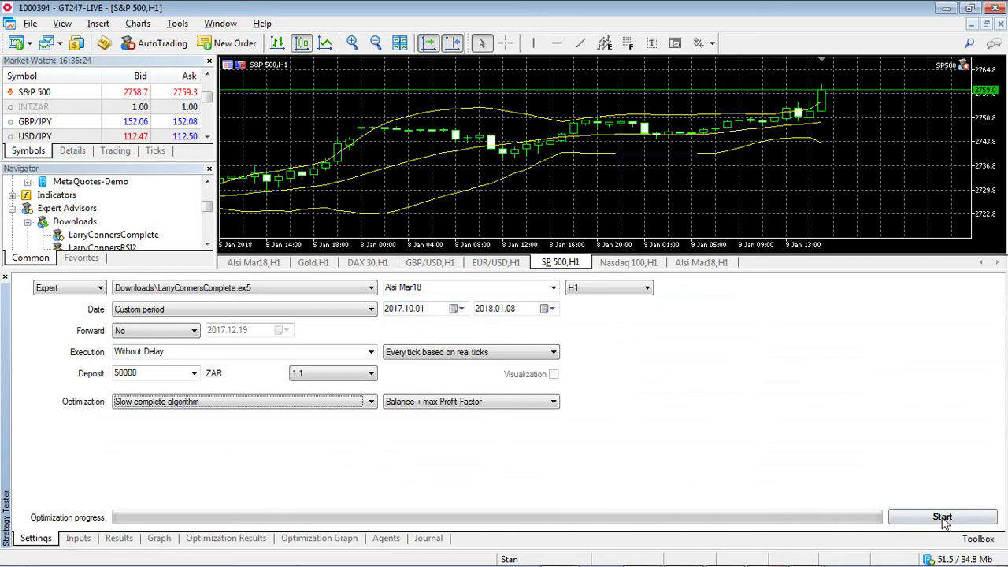
# Step: Run the Lots optimization on Alsi Mar18 to produce all ten passes
pyautogui.click(943, 518)
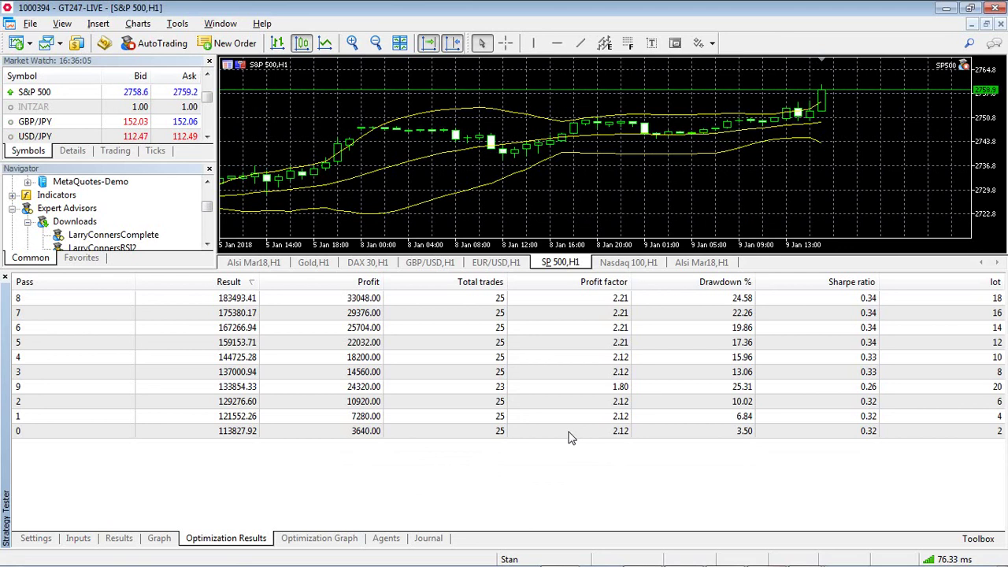
# Step: Compare passes 1, 2, 8 and 9, then select pass 0, the 2-lot run
pyautogui.click(558, 422)
pyautogui.click(549, 432)
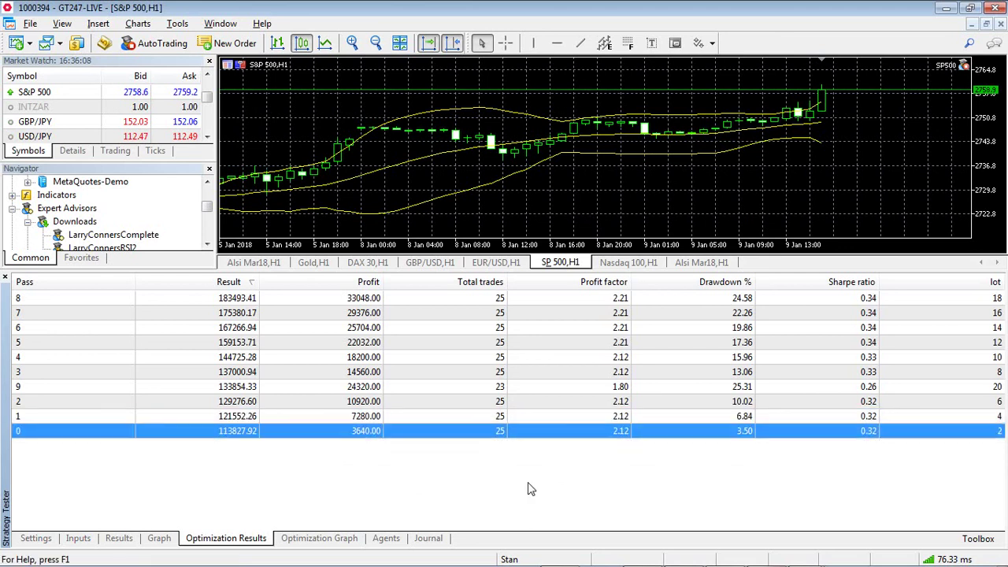
pyautogui.click(507, 401)
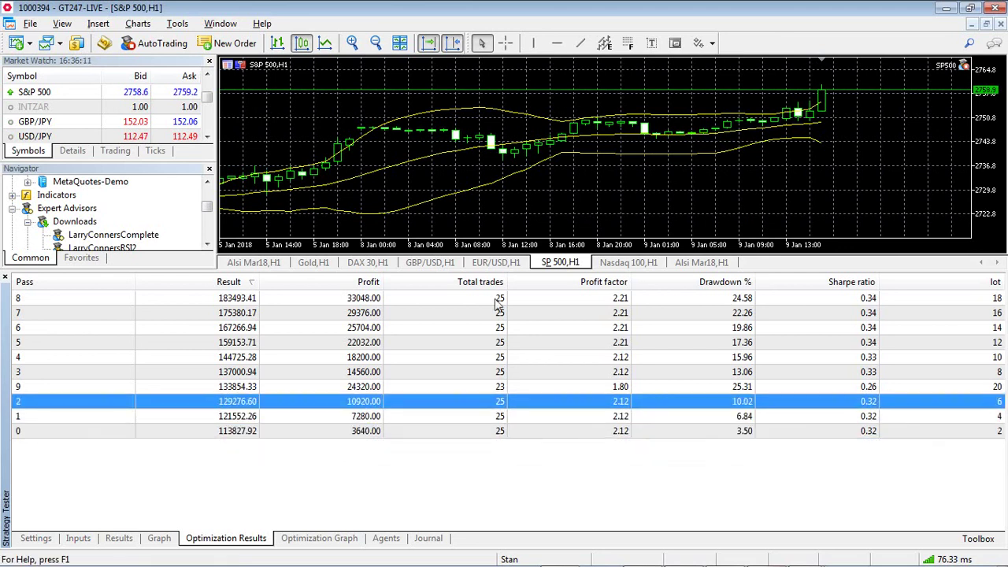
pyautogui.click(552, 300)
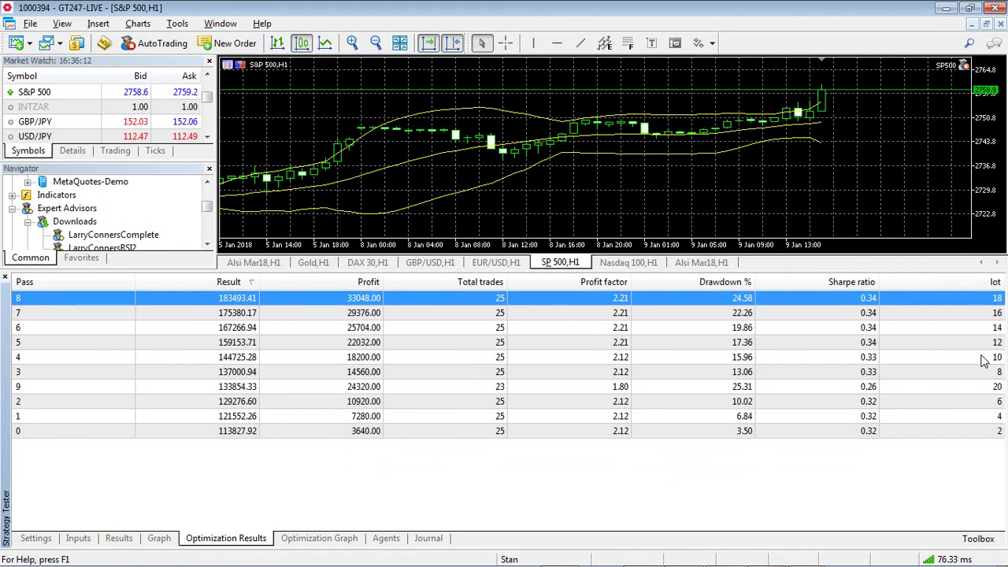
pyautogui.click(386, 387)
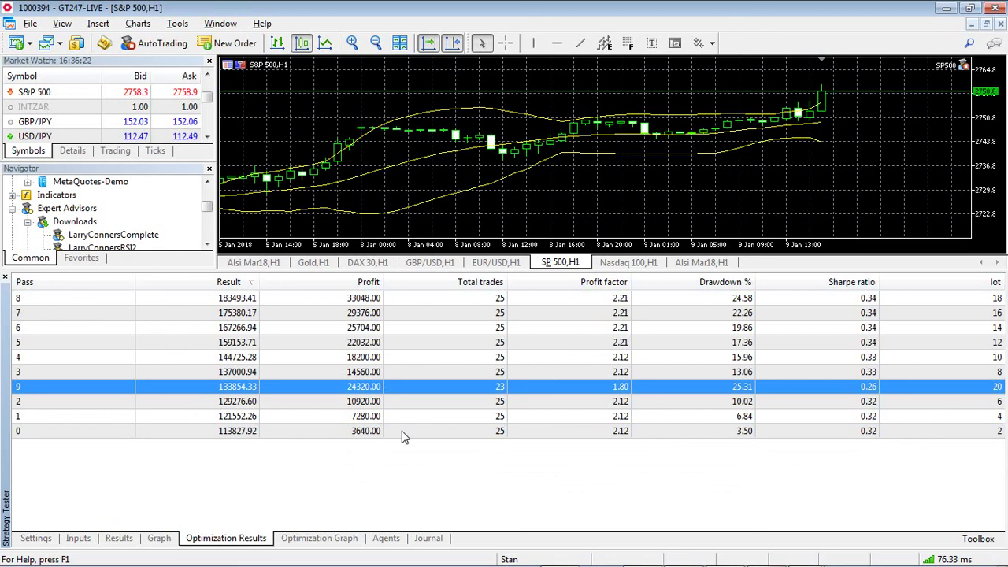
pyautogui.click(364, 299)
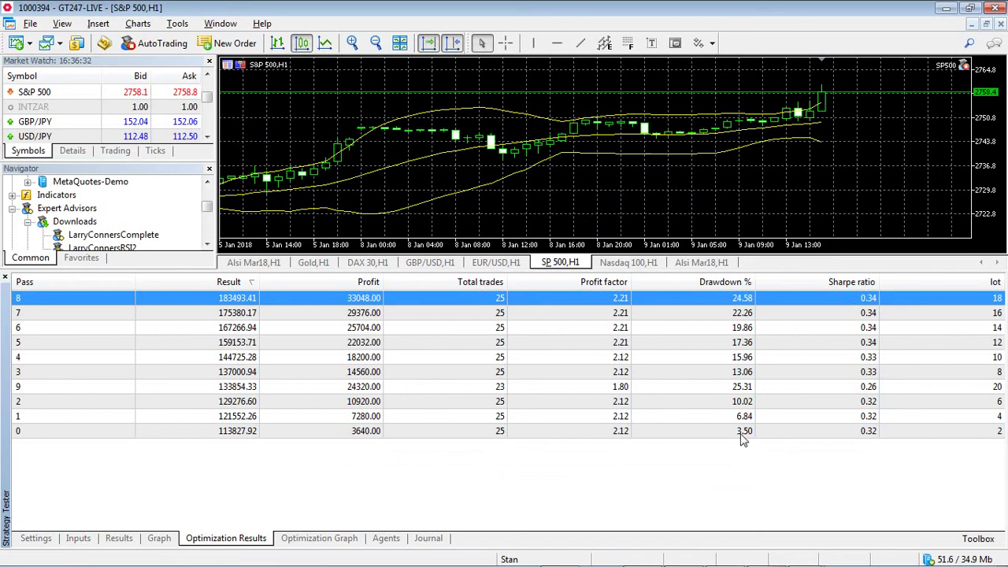
pyautogui.click(740, 425)
pyautogui.click(743, 432)
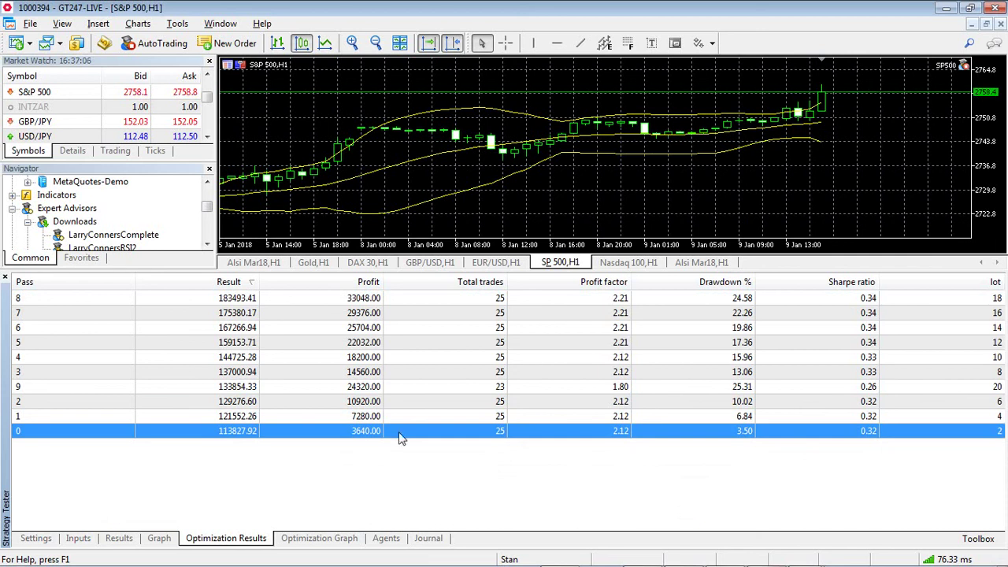
# Step: Run a single test of the 2-lot pass 0 and show its report
pyautogui.rightClick(315, 432)
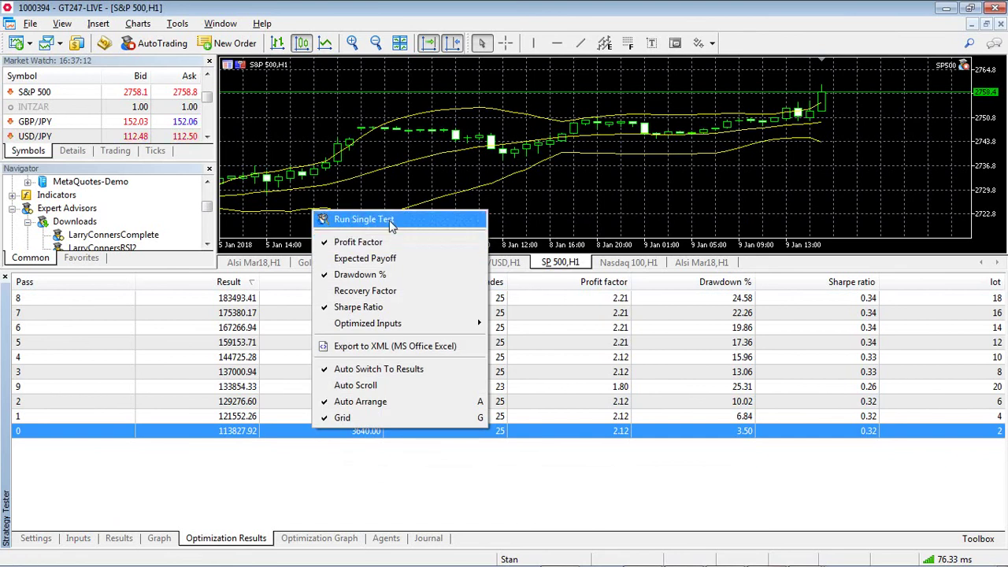
pyautogui.click(392, 222)
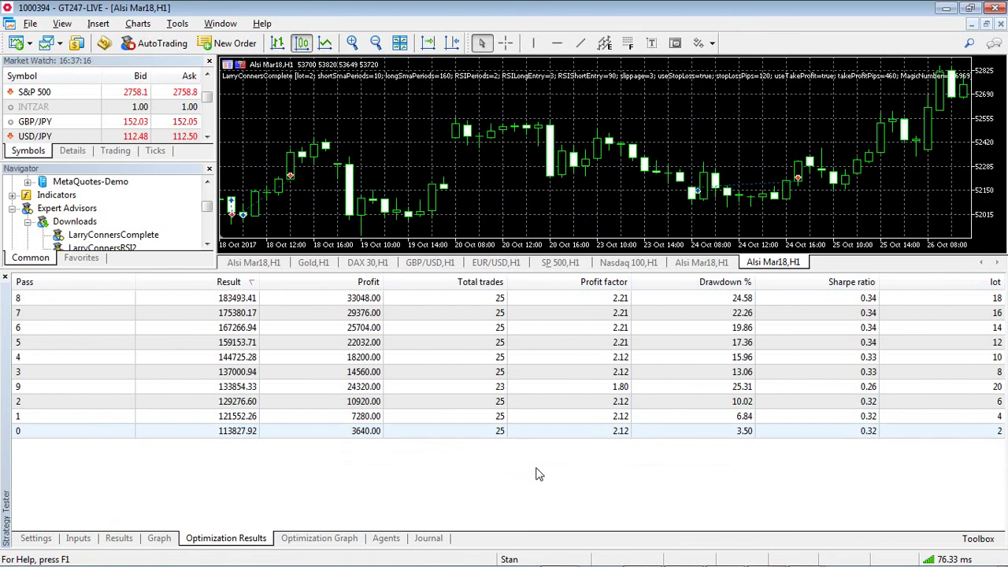
pyautogui.click(118, 539)
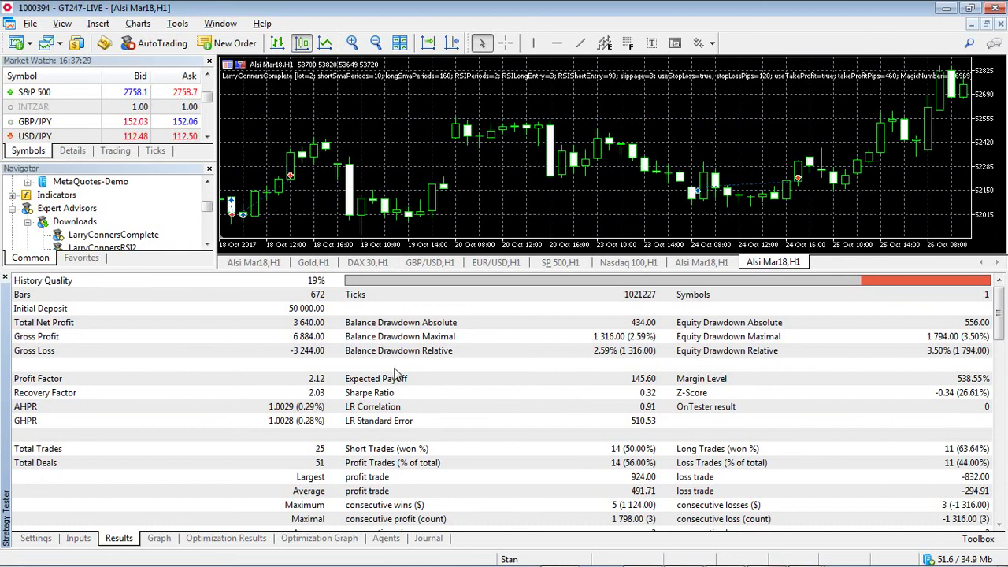
# Step: Disable optimization, untick Lots optimization, and start a single test on Alsi Mar18
pyautogui.click(40, 540)
pyautogui.click(260, 402)
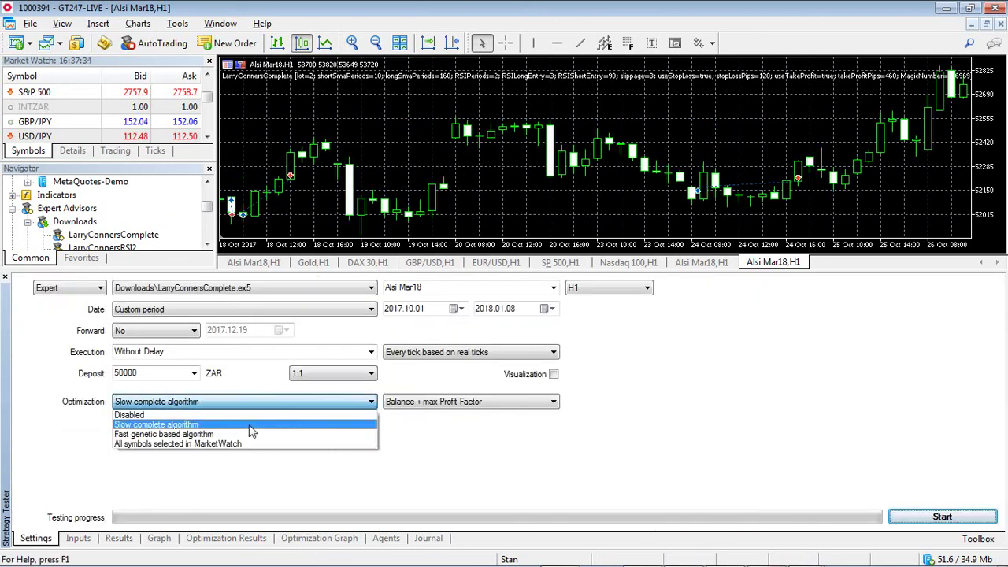
pyautogui.click(237, 415)
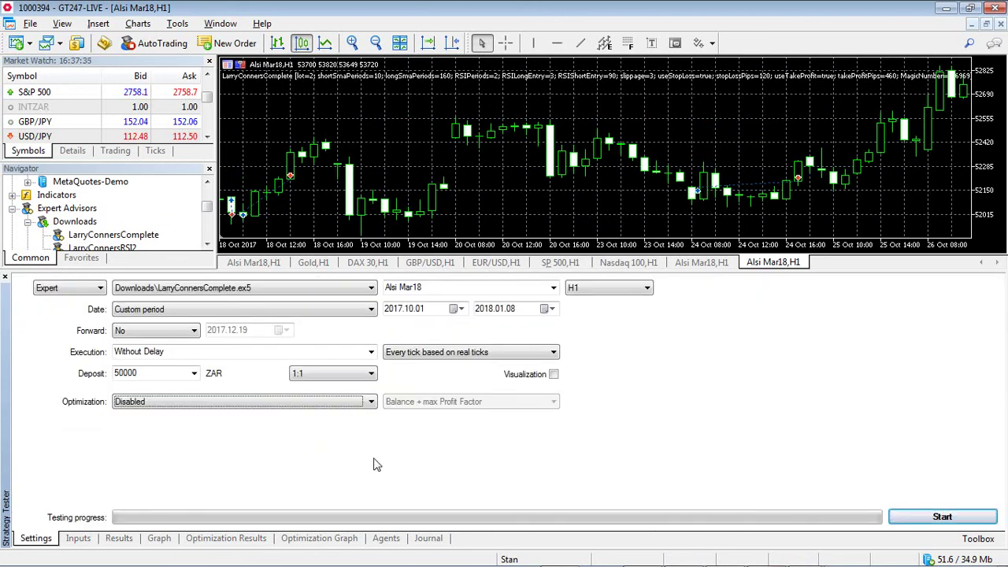
pyautogui.click(77, 539)
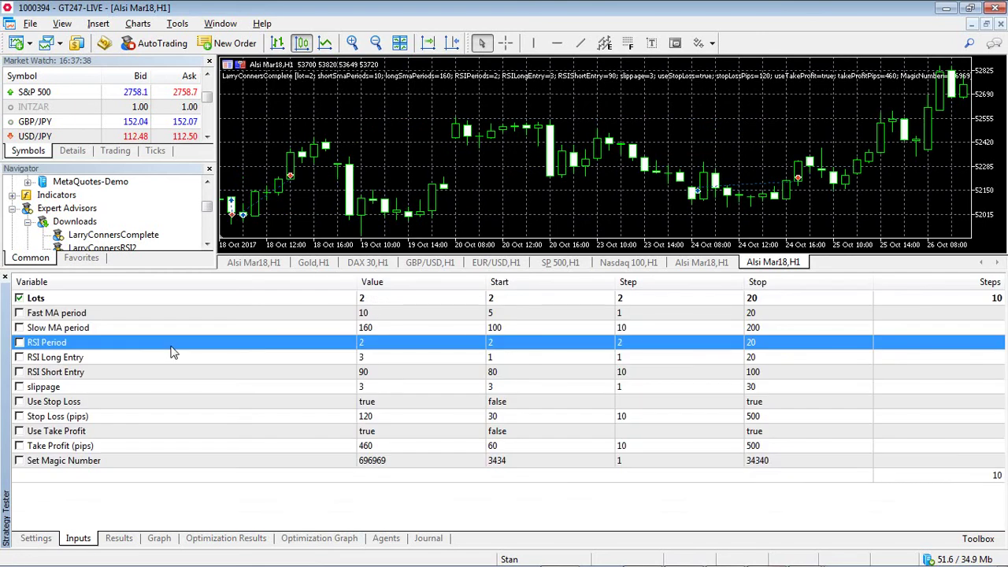
pyautogui.click(19, 298)
pyautogui.click(36, 538)
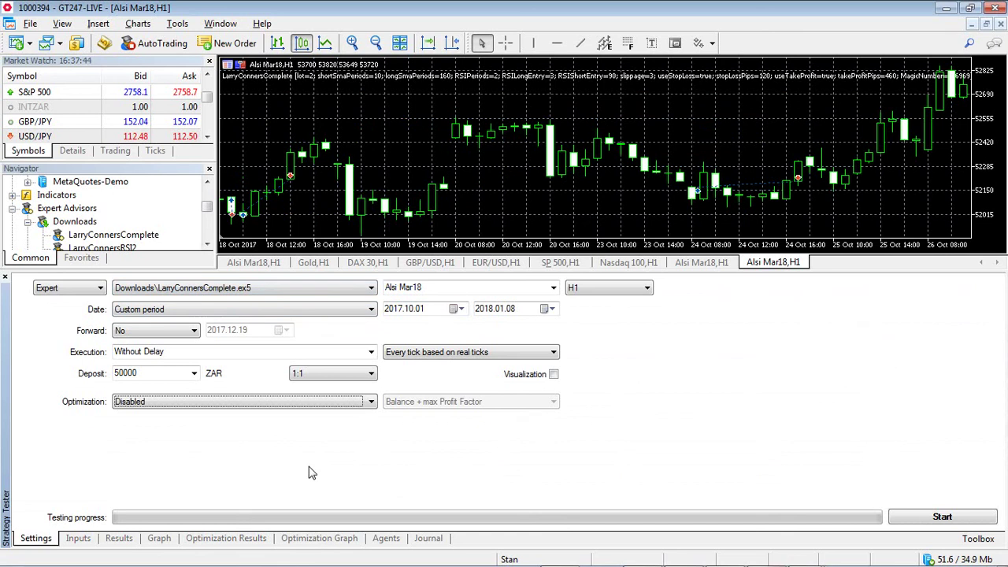
pyautogui.click(944, 521)
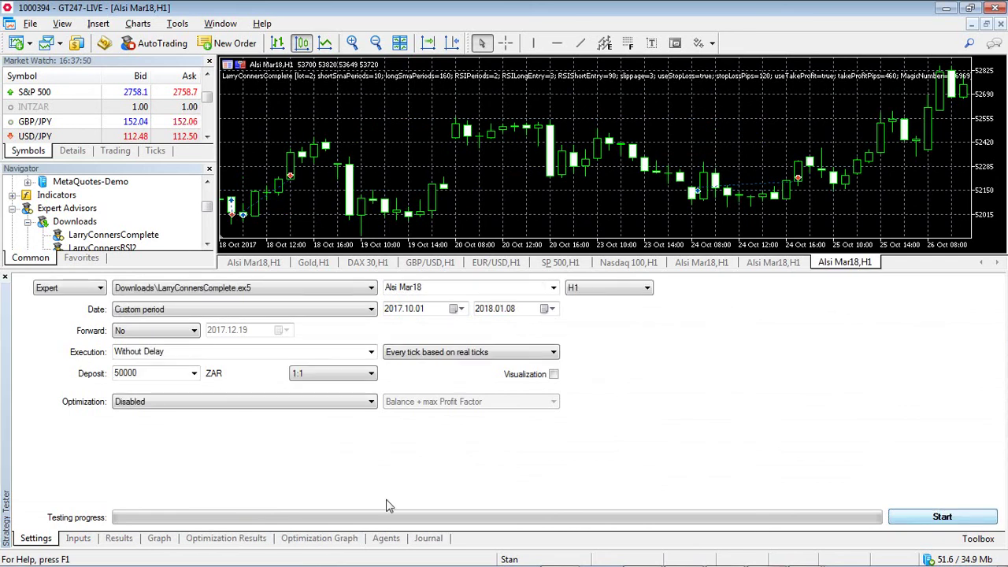
# Step: Switch the results report to the Deals list and inspect deals 3 and 5 (372.00 profit)
pyautogui.click(119, 538)
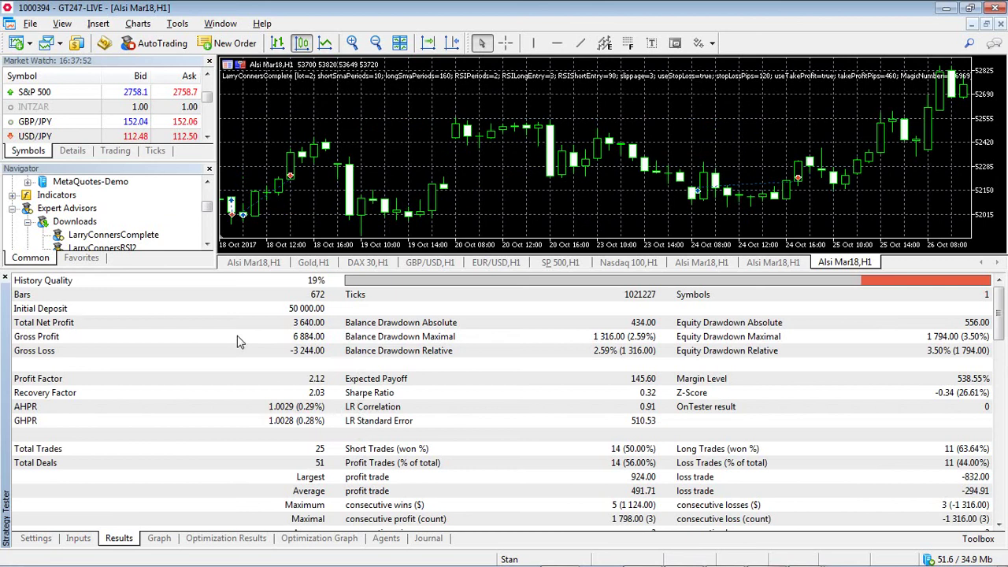
pyautogui.rightClick(237, 335)
pyautogui.click(268, 342)
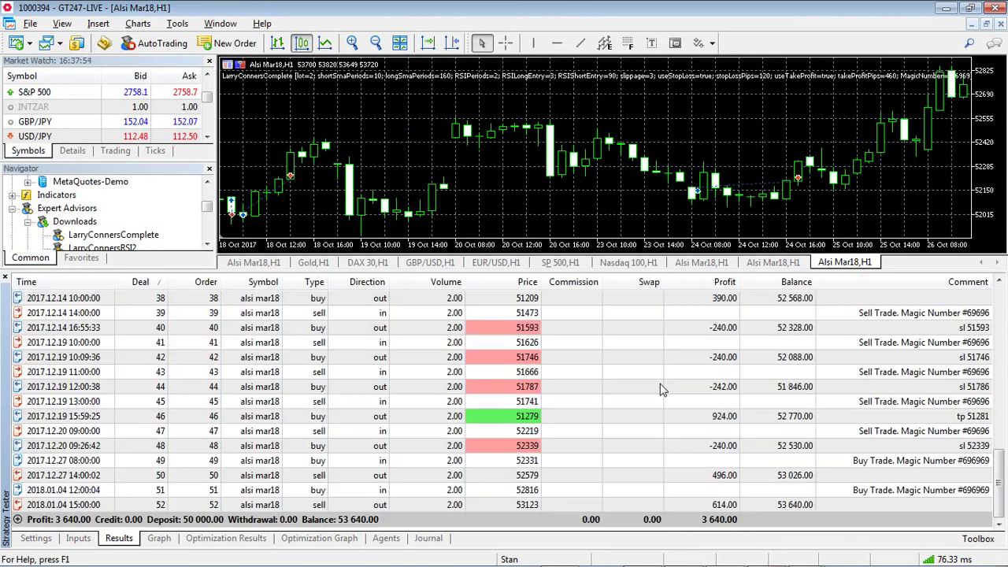
pyautogui.moveTo(999, 469); pyautogui.dragTo(1000, 295)
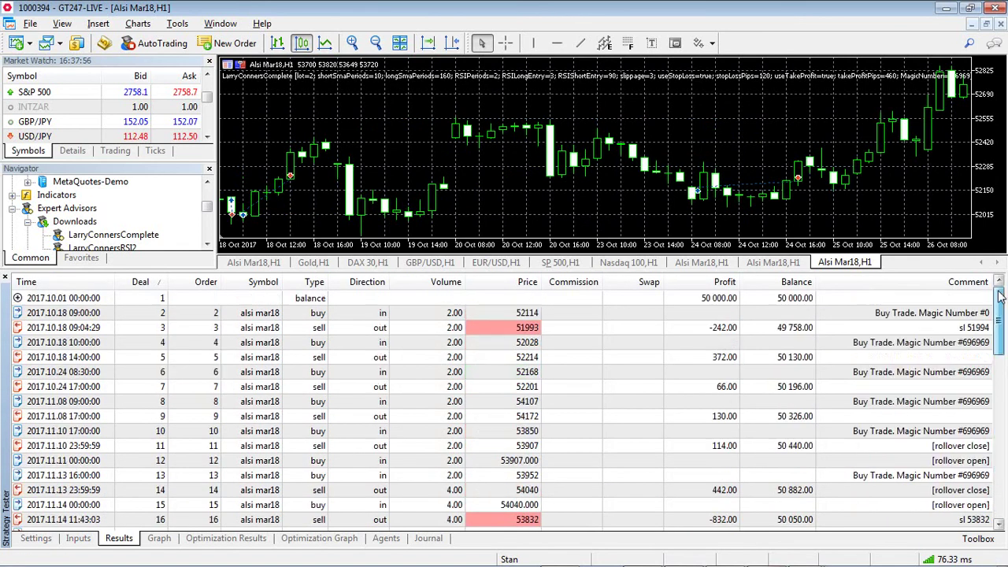
pyautogui.click(739, 360)
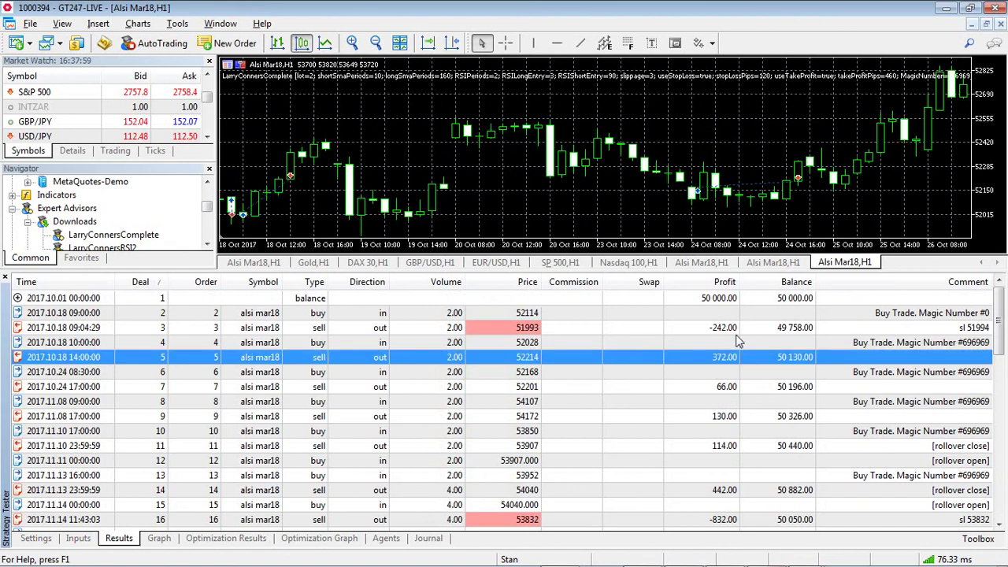
pyautogui.click(737, 329)
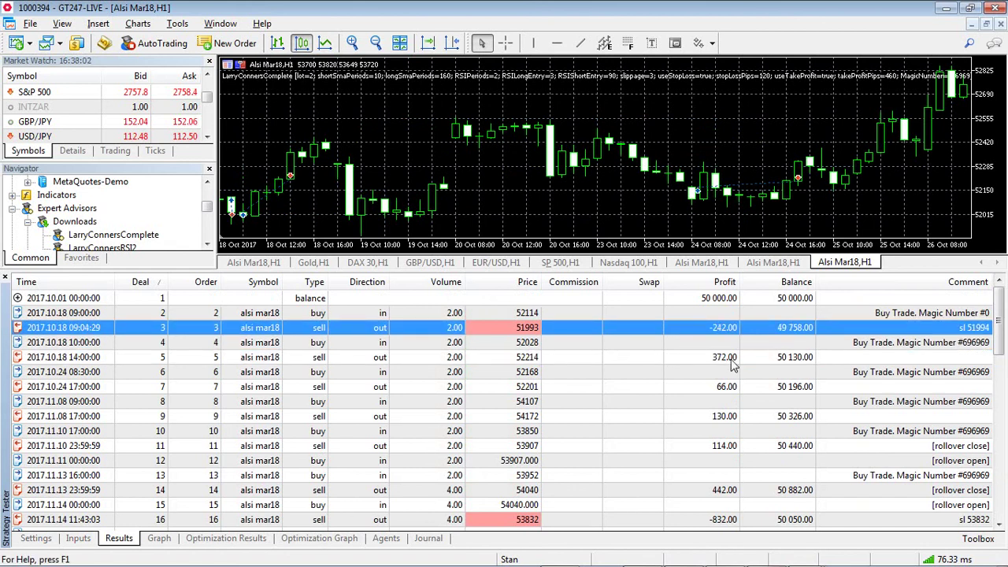
pyautogui.click(732, 361)
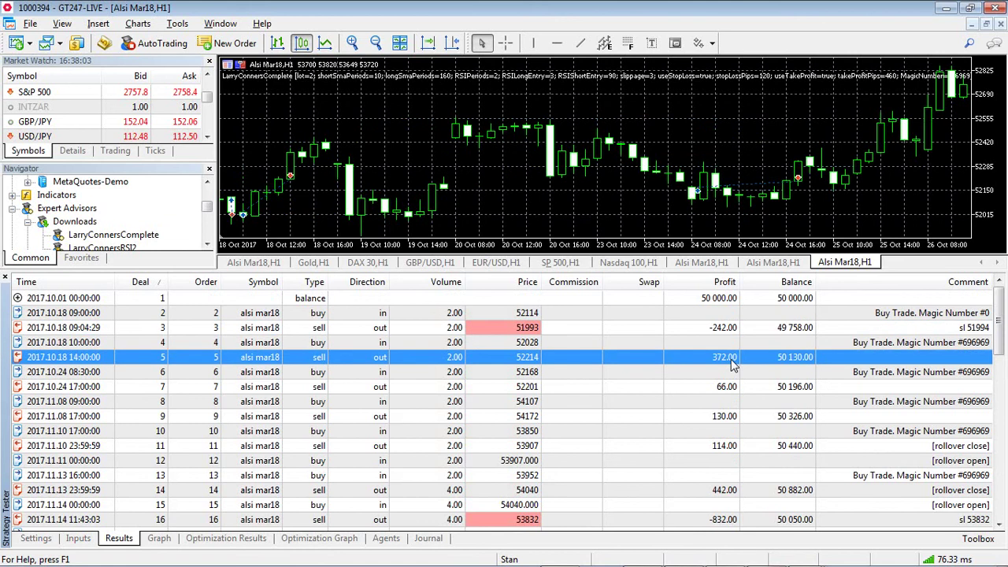
pyautogui.press('Up')
pyautogui.press('Up')
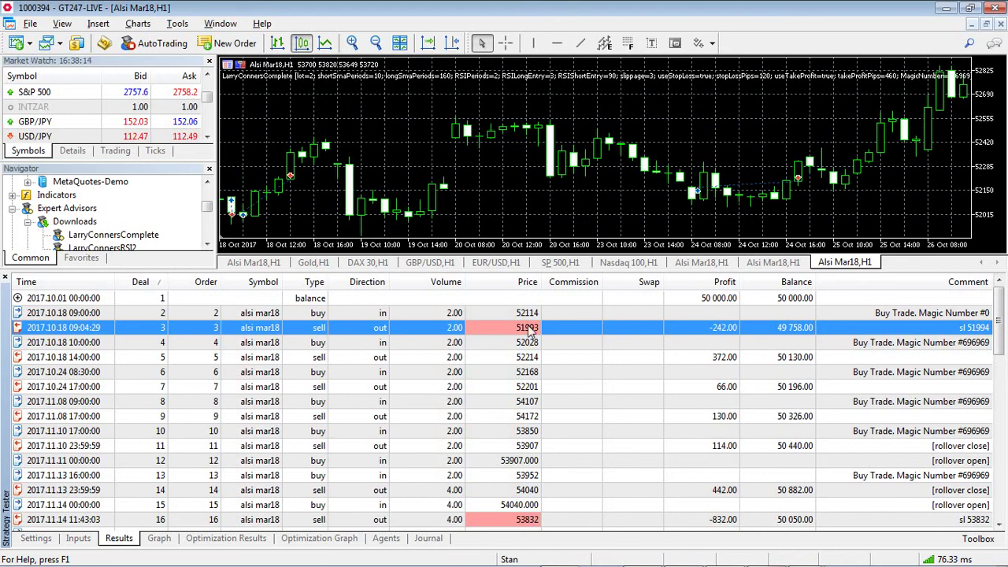
pyautogui.click(729, 360)
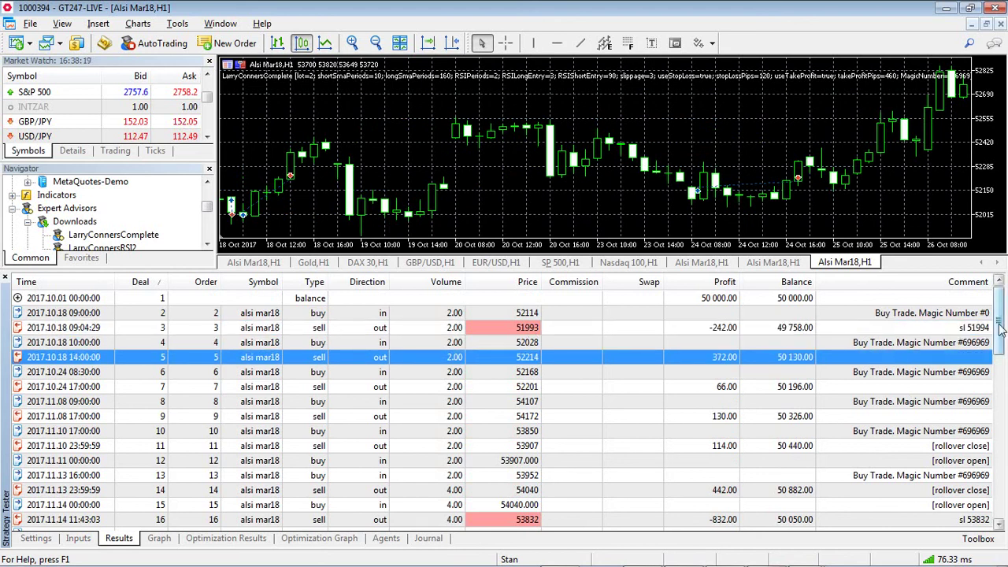
# Step: Scroll through deals 40, 41, 43 and 46 down to the final deal 52
pyautogui.moveTo(1000, 330); pyautogui.dragTo(999, 456)
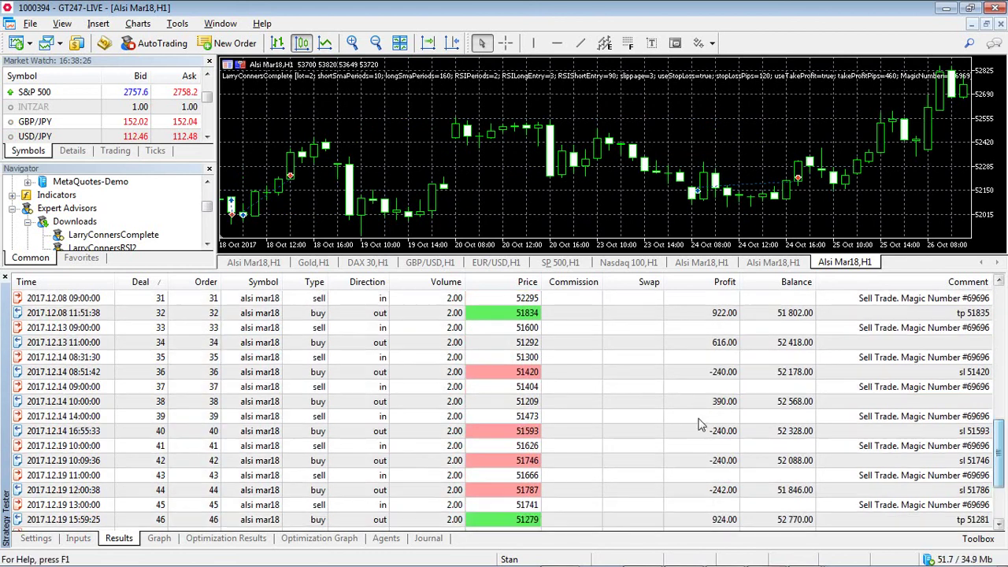
pyautogui.click(477, 434)
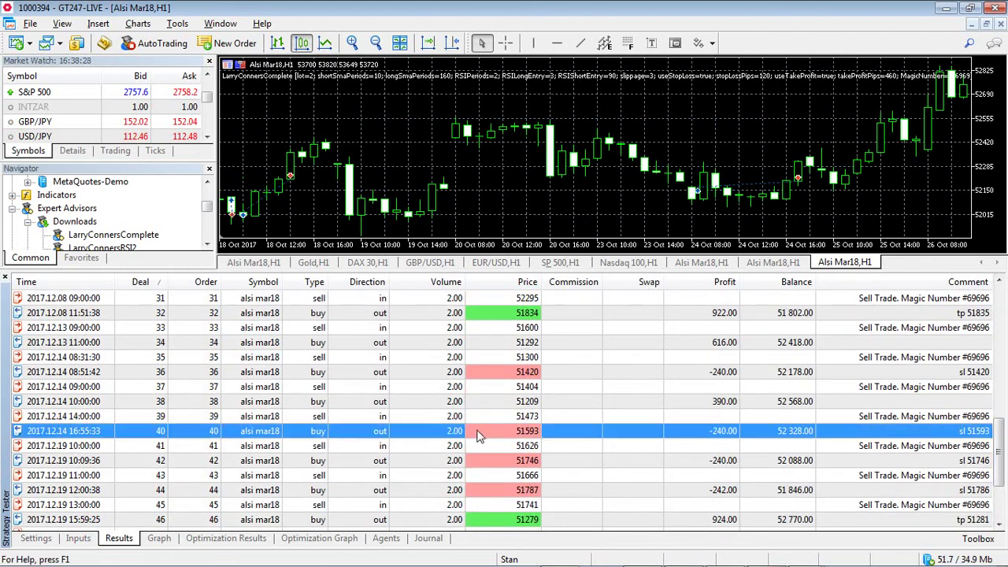
pyautogui.click(93, 447)
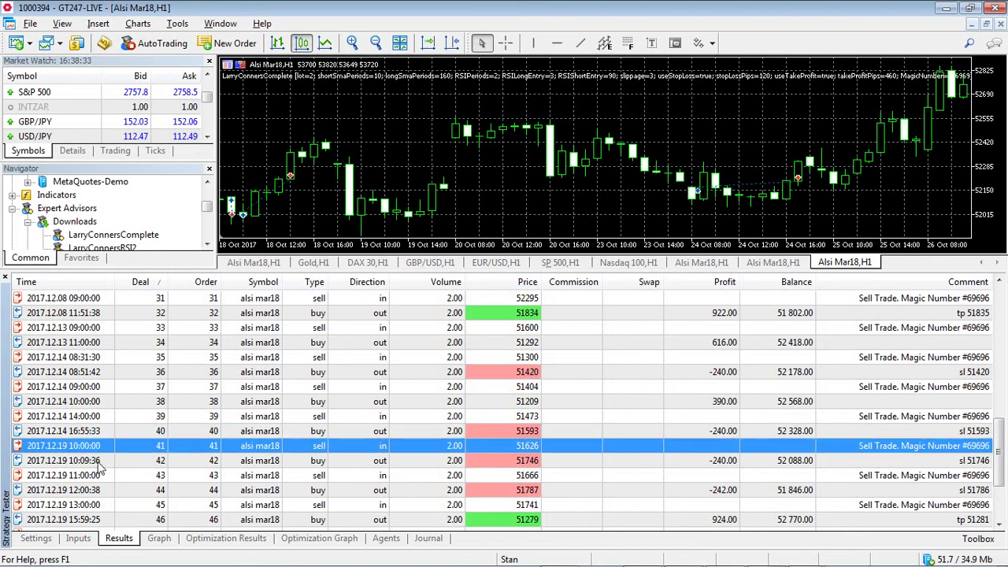
pyautogui.click(98, 476)
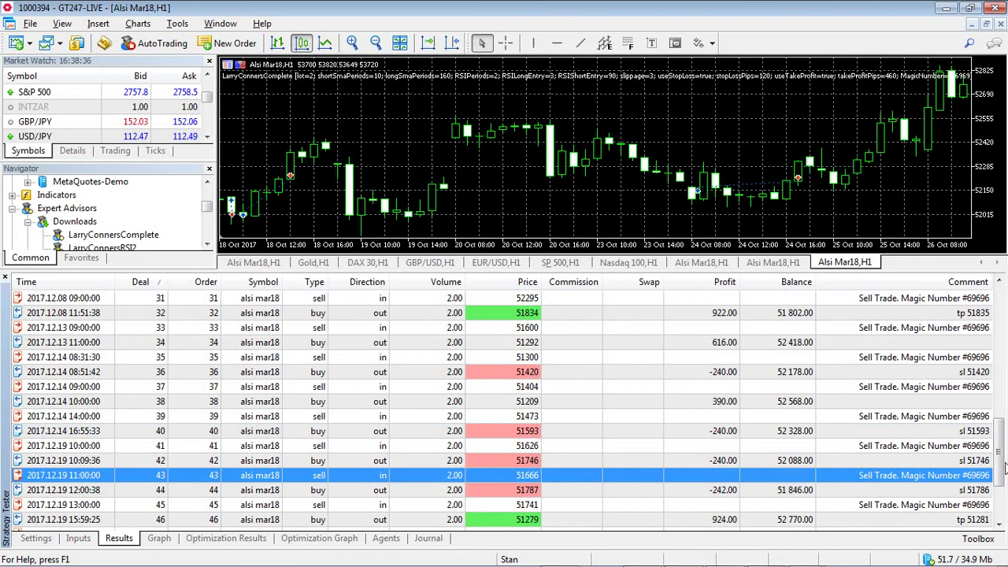
pyautogui.moveTo(1003, 469); pyautogui.dragTo(1003, 493)
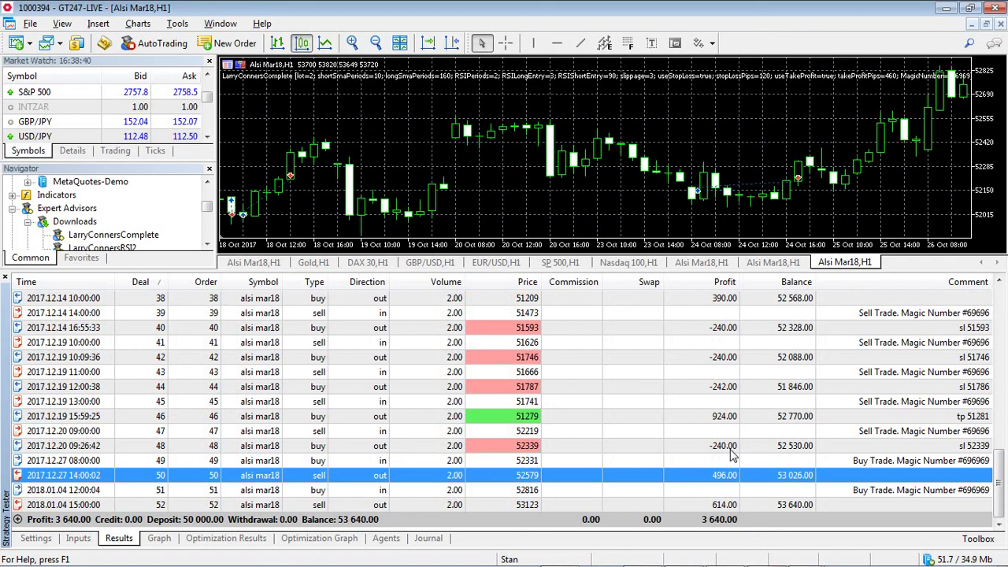
pyautogui.press('Up')
pyautogui.press('Up')
pyautogui.press('Up')
pyautogui.press('Up')
pyautogui.click(726, 505)
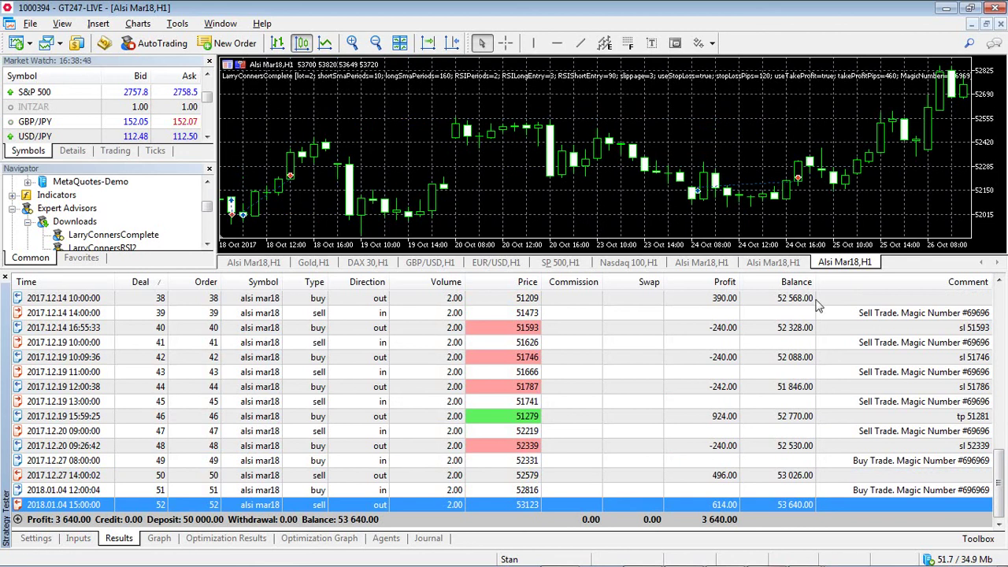
# Step: Close the two extra Alsi Mar18 charts and bring the SP 500 chart to the front
pyautogui.click(1002, 25)
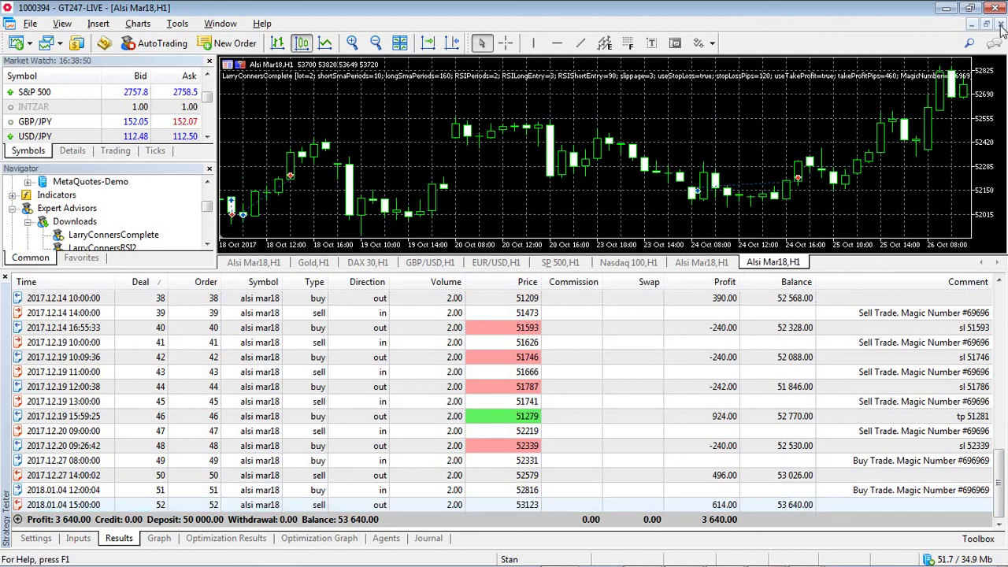
pyautogui.click(1002, 25)
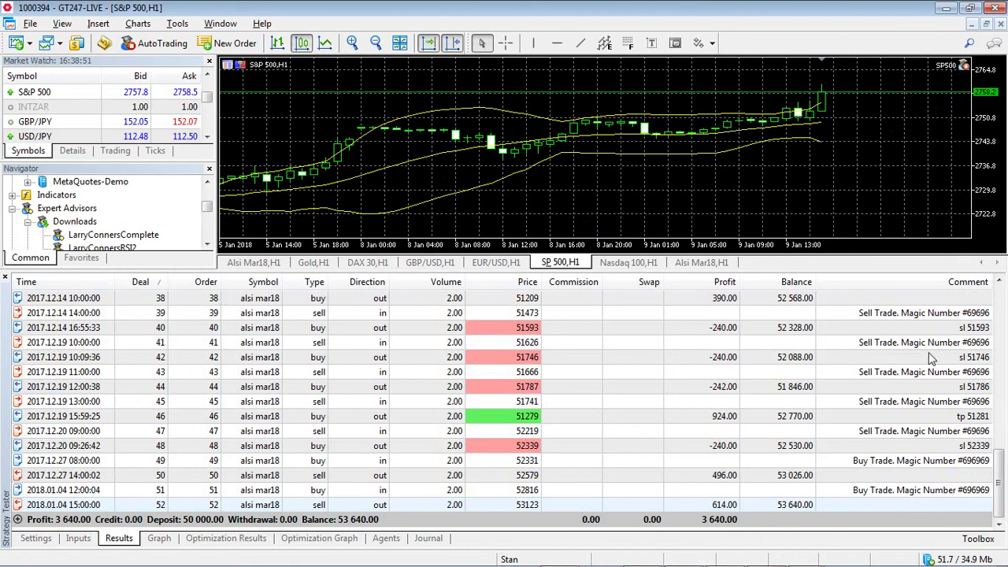
pyautogui.click(701, 262)
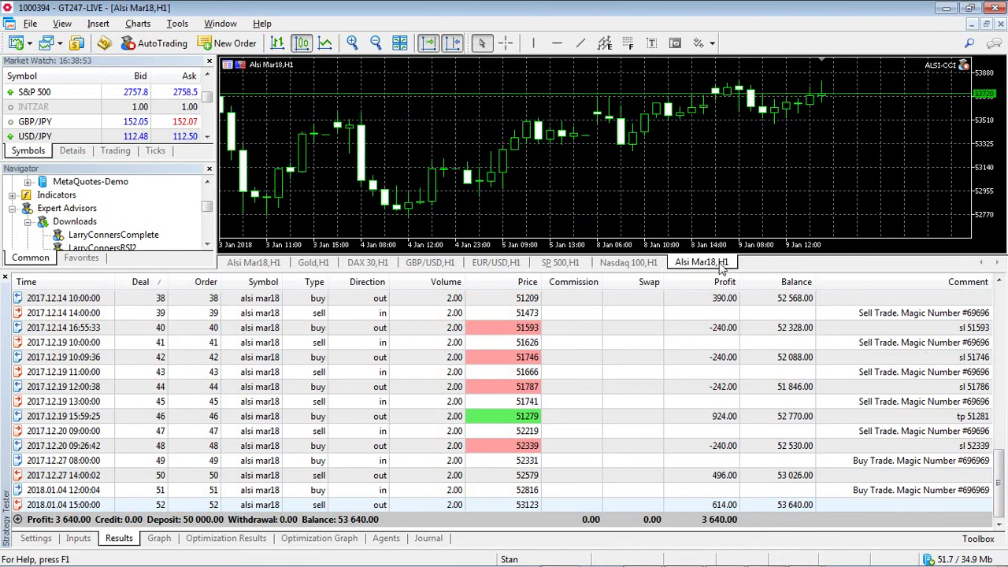
pyautogui.click(560, 263)
# Step: Return the Strategy Tester to its Settings tab
pyautogui.scroll(1, 997, 514)
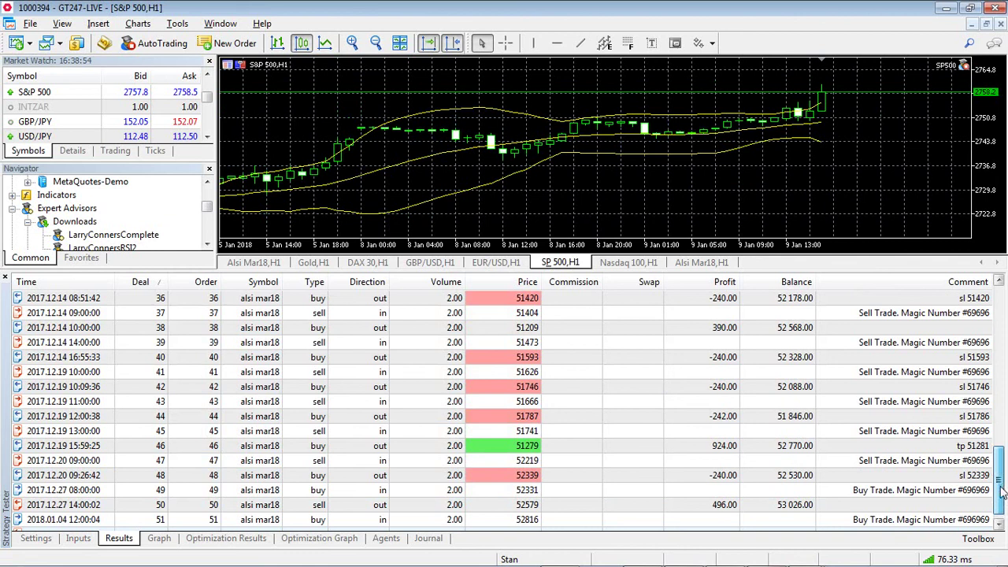
pyautogui.scroll(1, 1002, 490)
pyautogui.scroll(-2, 1002, 490)
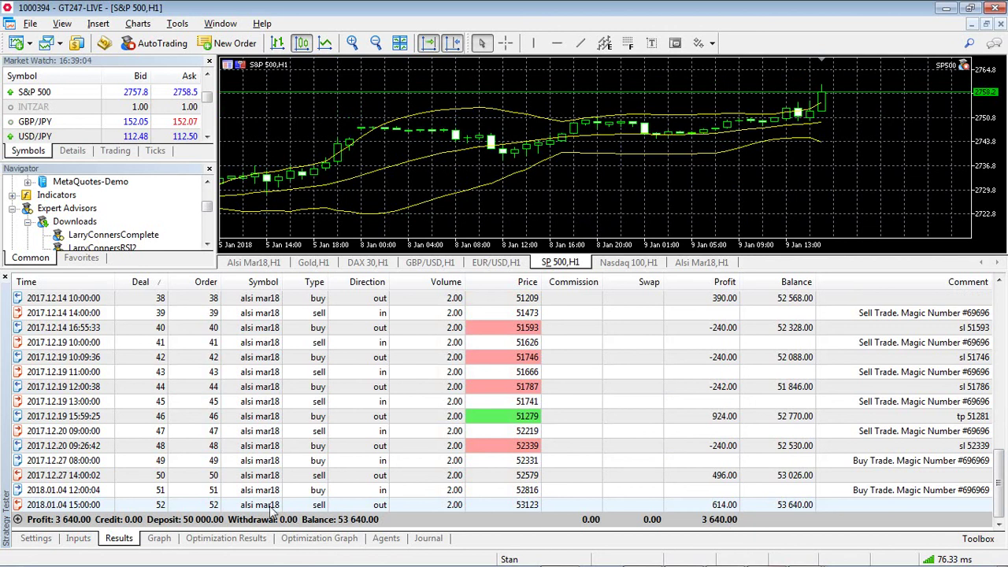
pyautogui.click(35, 540)
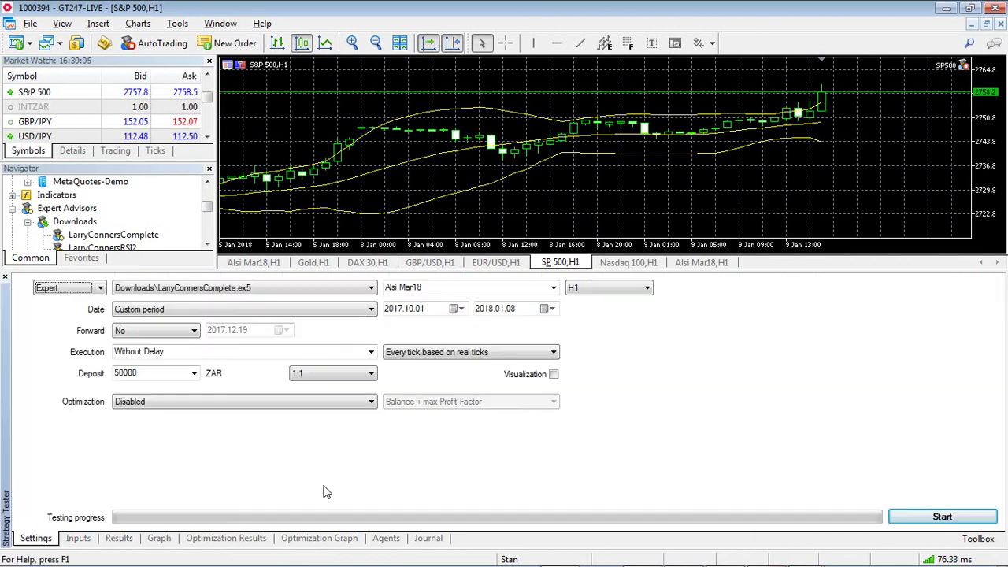